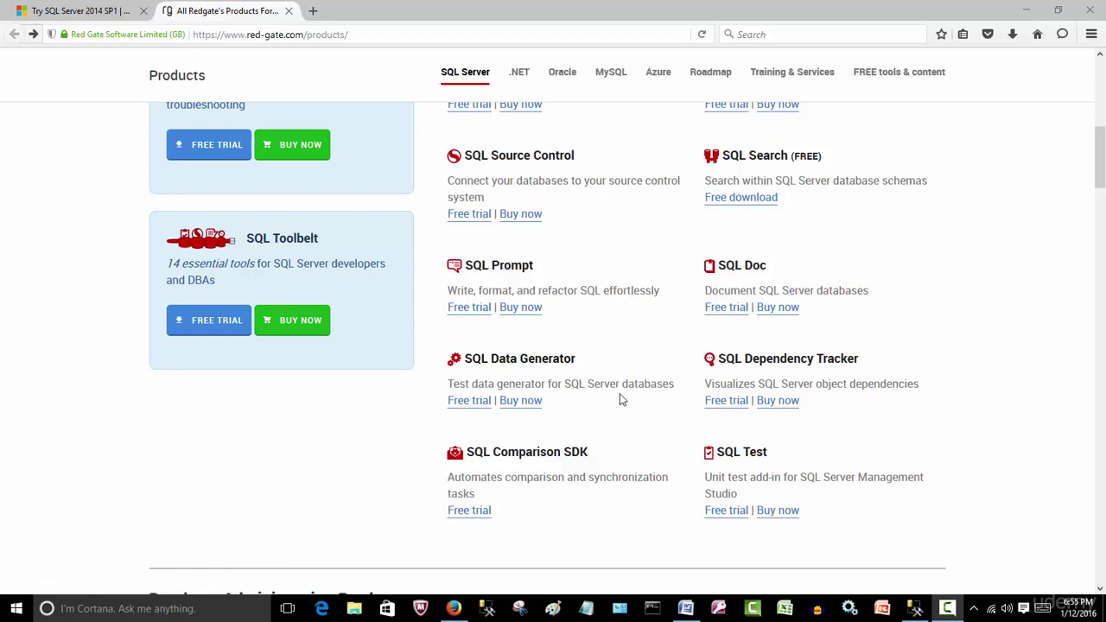
# Step: Open the SQL Data Generator free trial page on the Redgate site and examine its download form
pyautogui.click(466, 402)
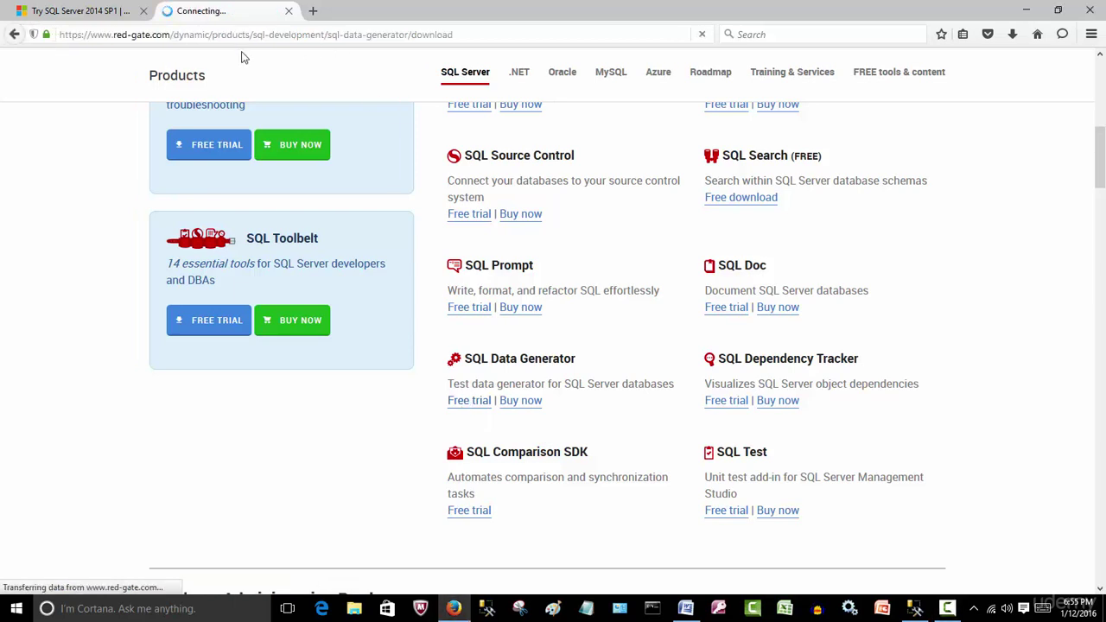
pyautogui.click(306, 300)
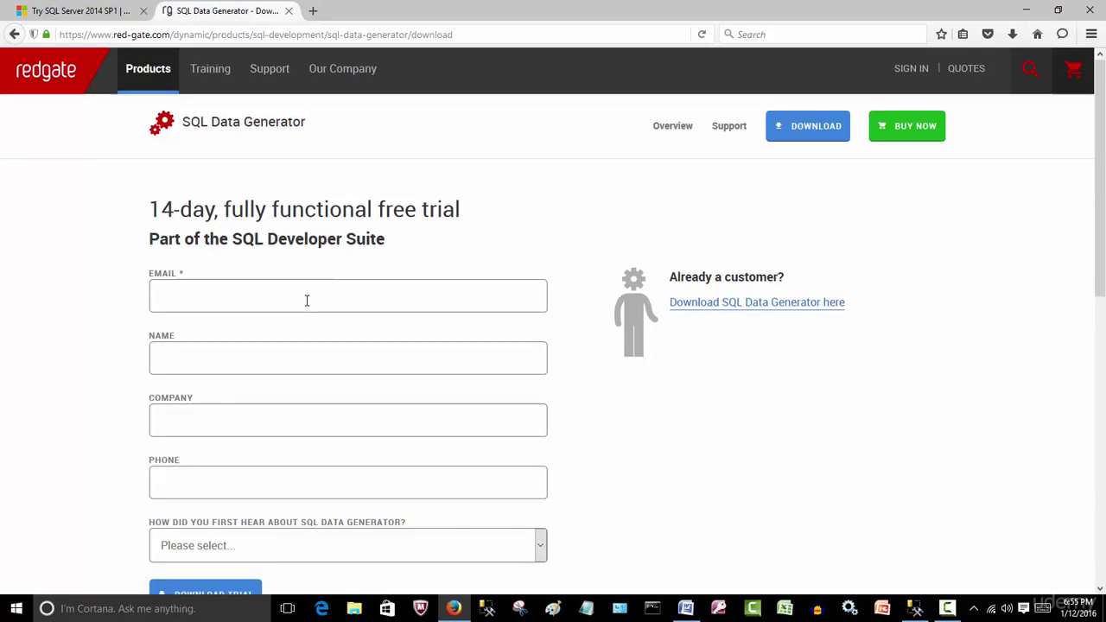
pyautogui.scroll(-2, 307, 300)
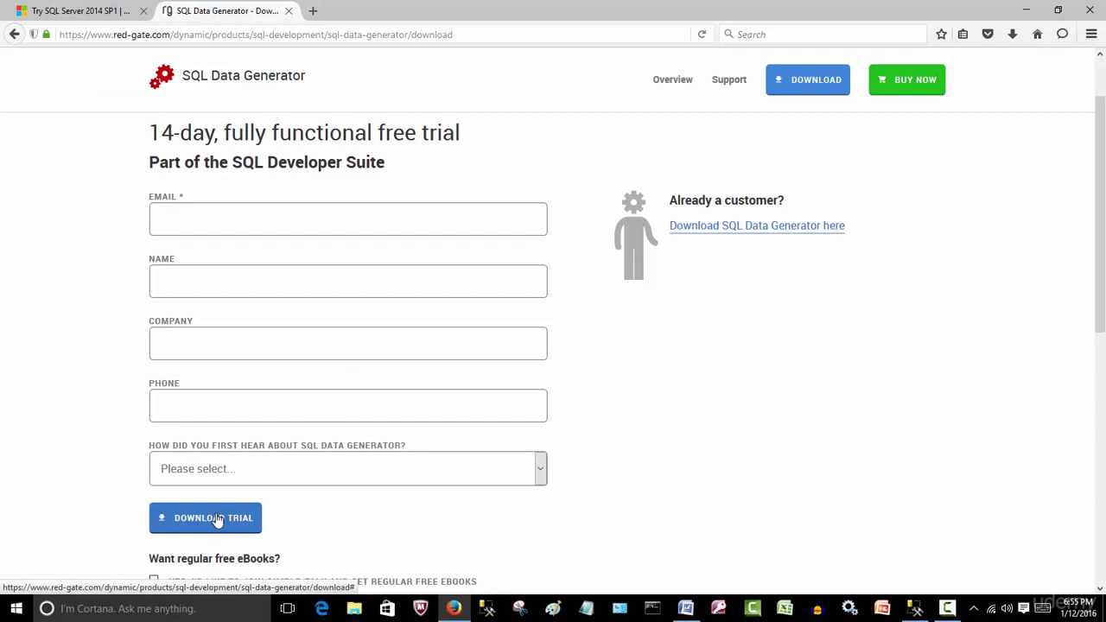
# Step: Launch the SQLDeveloperSuite installer from the Downloads folder and clear the other windows out of the way
pyautogui.click(1028, 11)
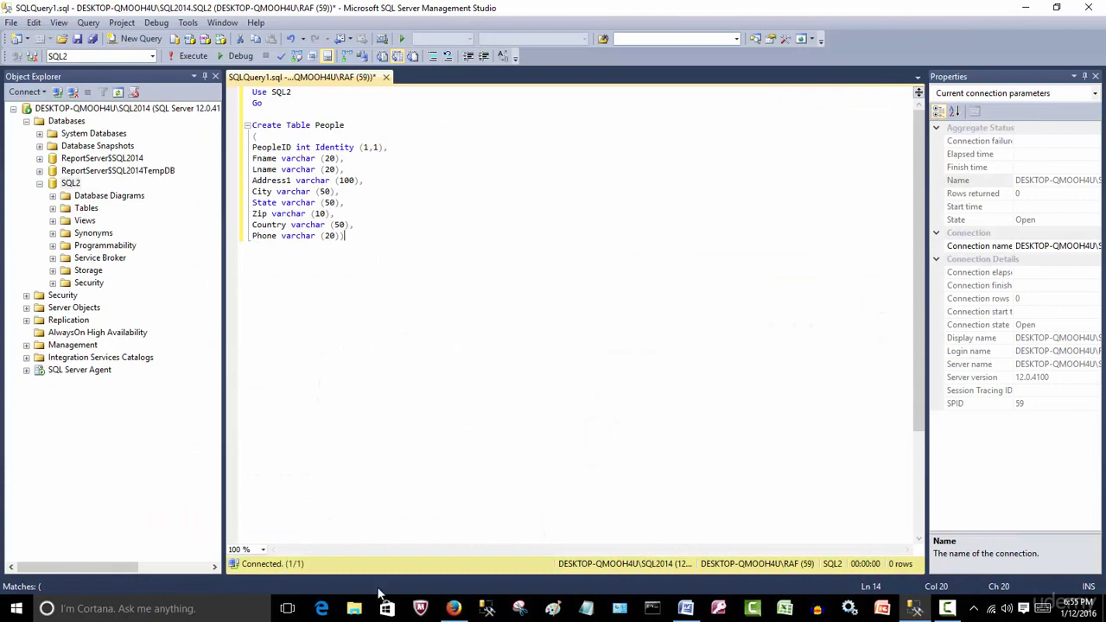
pyautogui.click(354, 608)
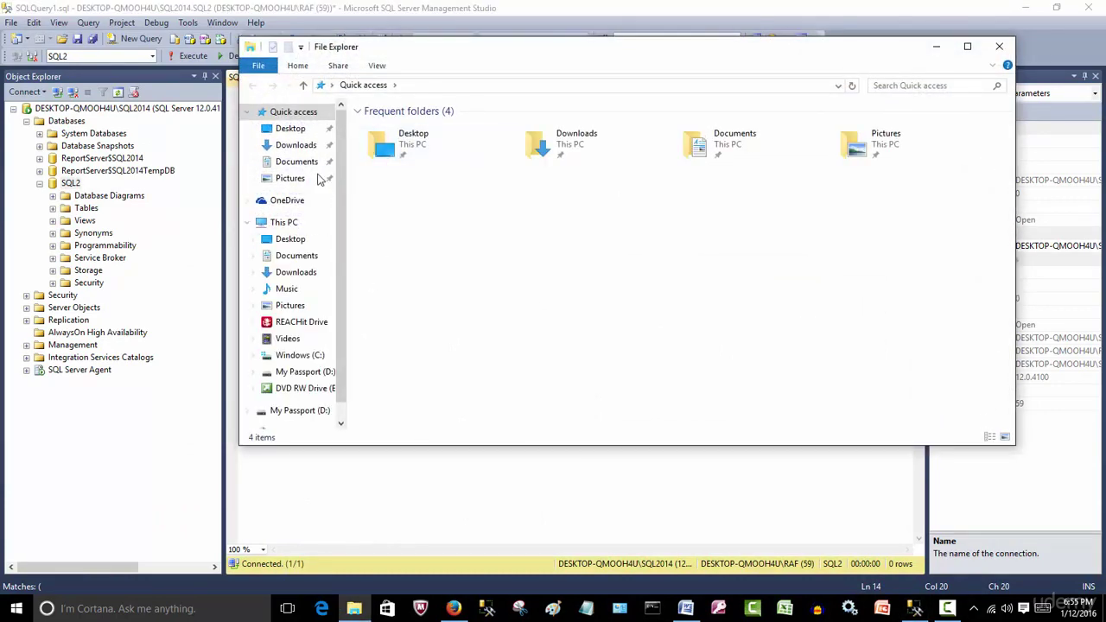
pyautogui.click(295, 146)
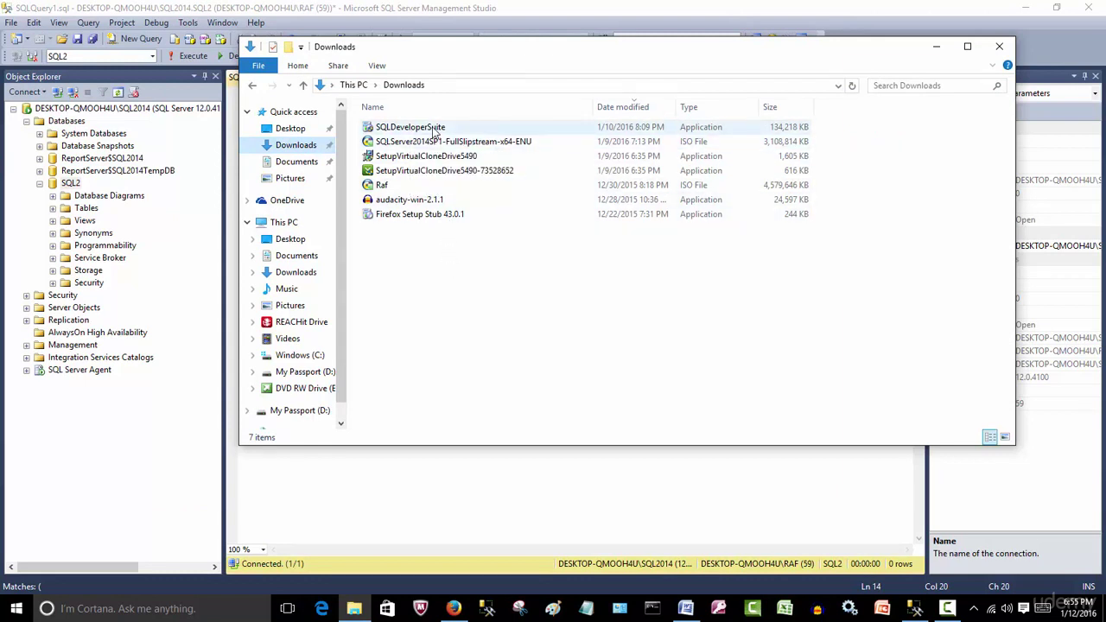
pyautogui.doubleClick(434, 132)
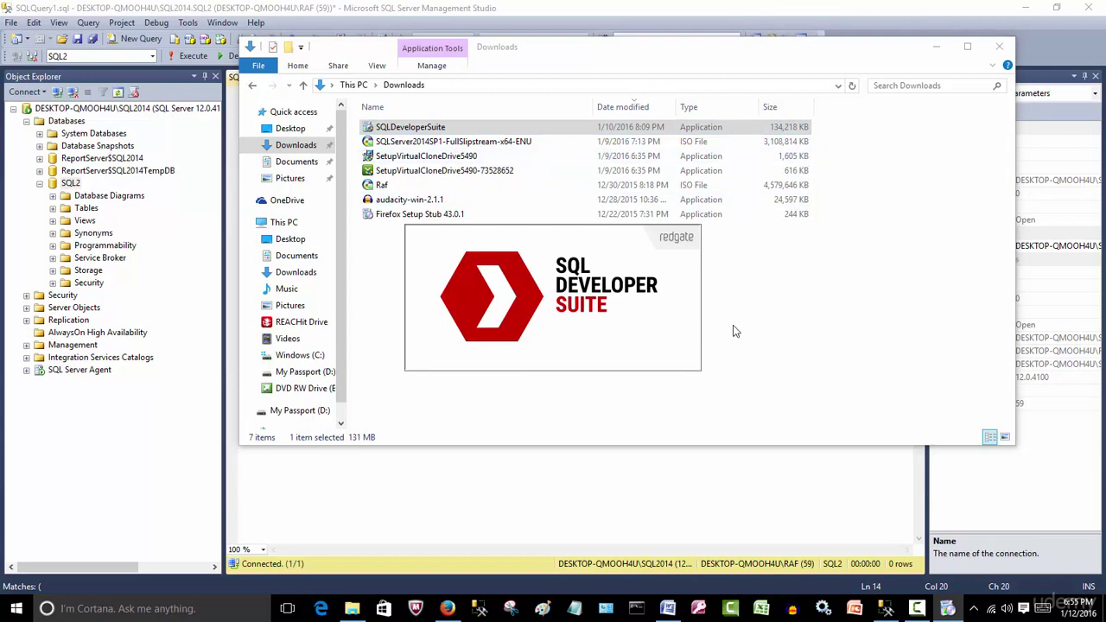
pyautogui.click(937, 48)
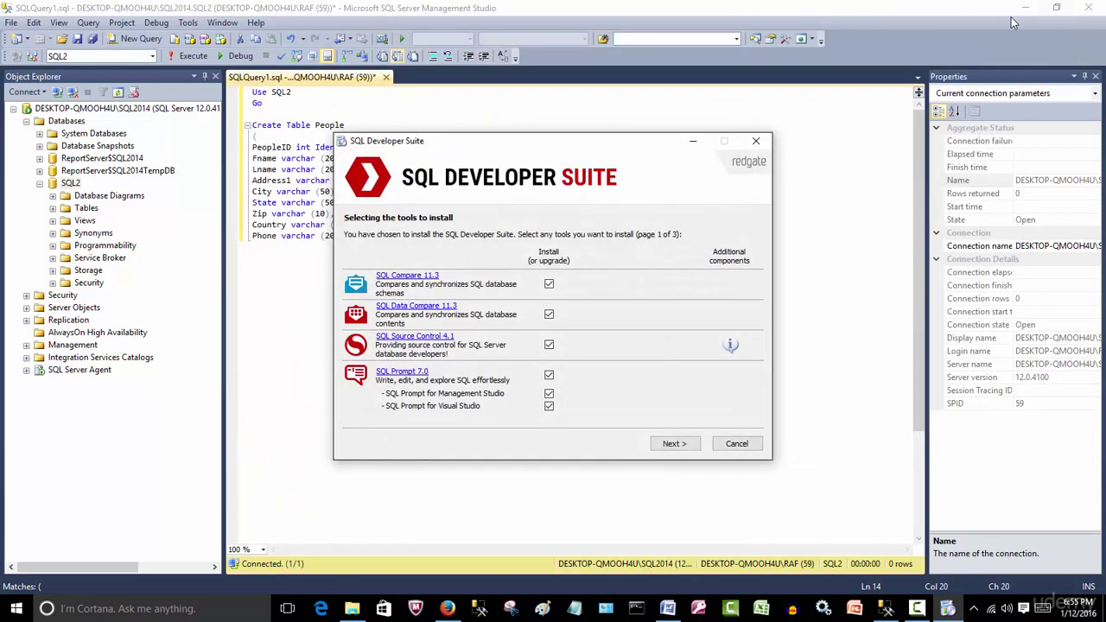
pyautogui.click(1024, 10)
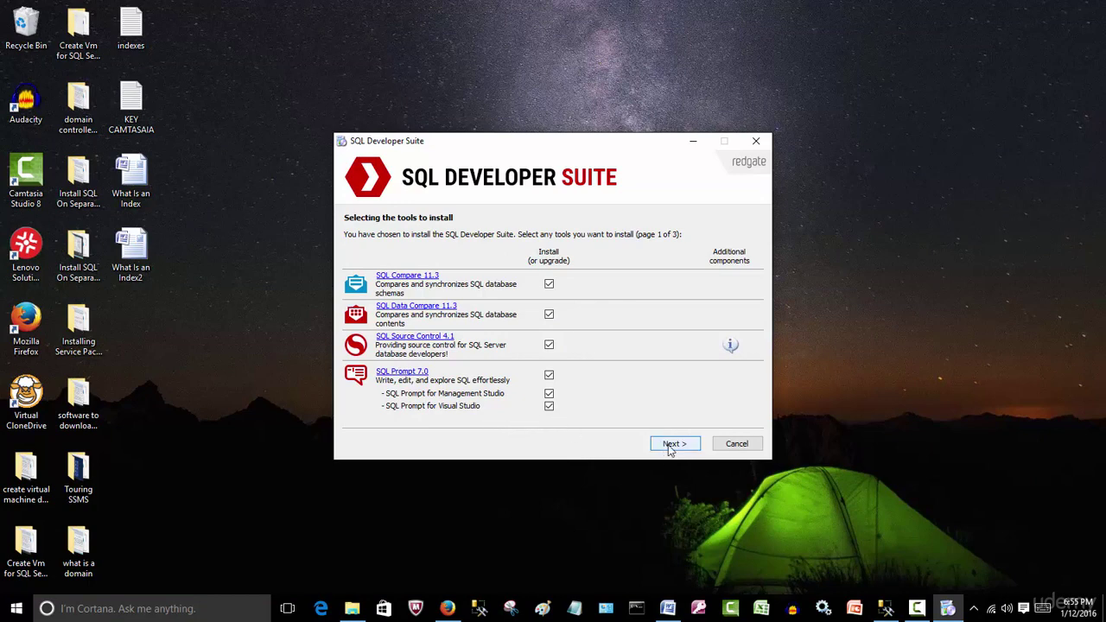
pyautogui.click(550, 285)
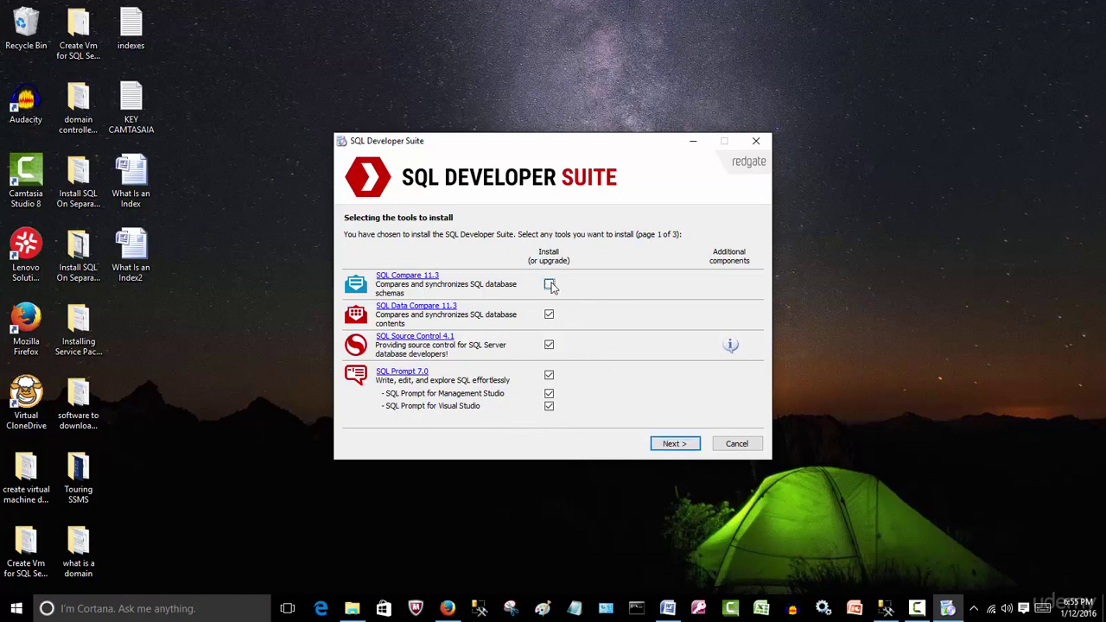
pyautogui.click(549, 285)
pyautogui.click(672, 446)
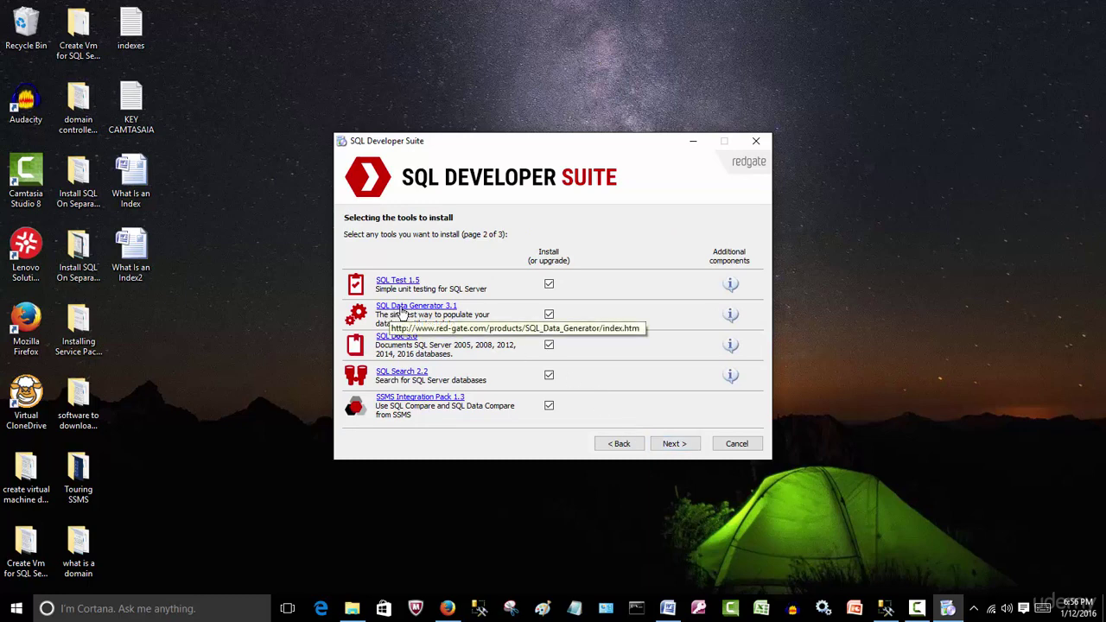
pyautogui.click(615, 443)
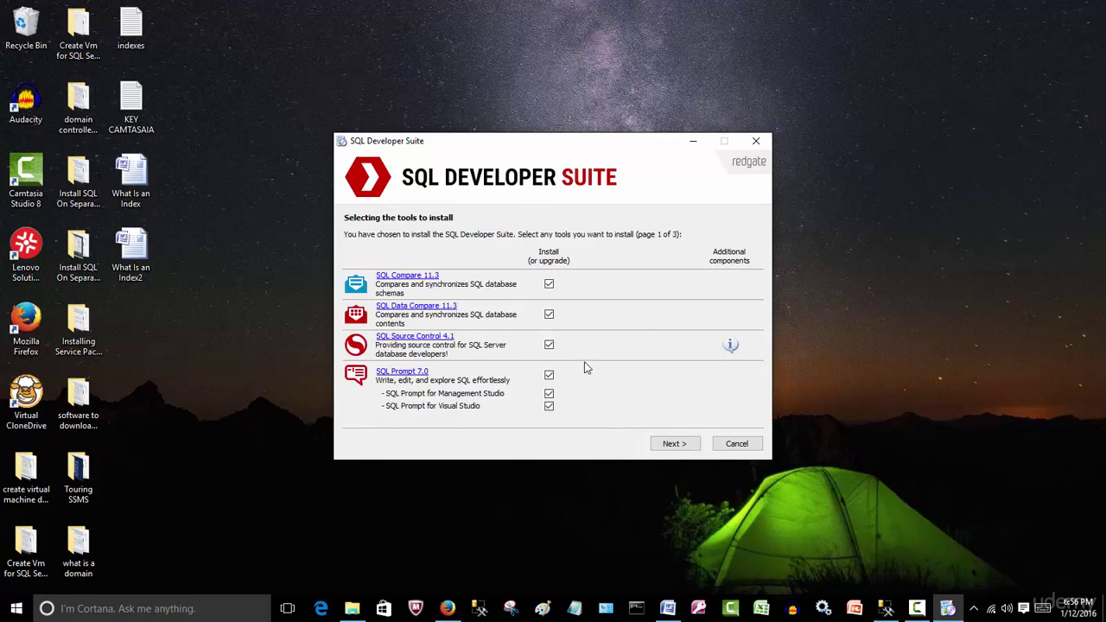
# Step: Exclude SQL Compare, SQL Data Compare, SQL Source Control and SQL Prompt from the installation and continue to the second page of tools
pyautogui.click(548, 283)
pyautogui.click(550, 314)
pyautogui.click(548, 344)
pyautogui.click(549, 375)
pyautogui.click(671, 444)
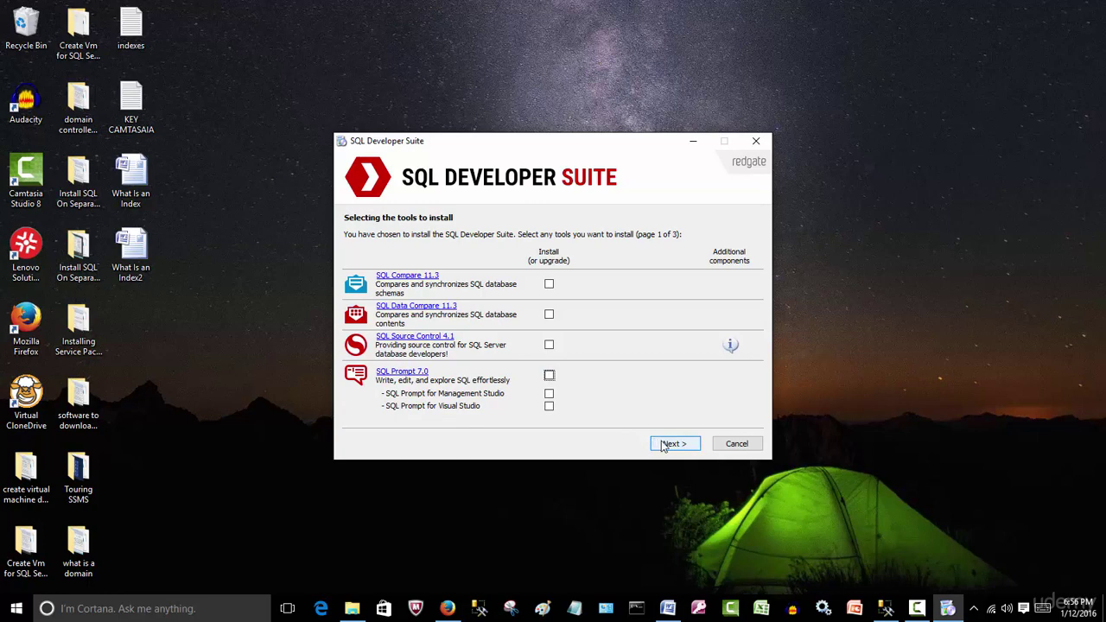
# Step: Exclude SQL Test, SQL Doc, SQL Search, SSMS Integration Pack and DLM Dashboard, keeping only SQL Data Generator 3.1 selected for installation
pyautogui.click(549, 284)
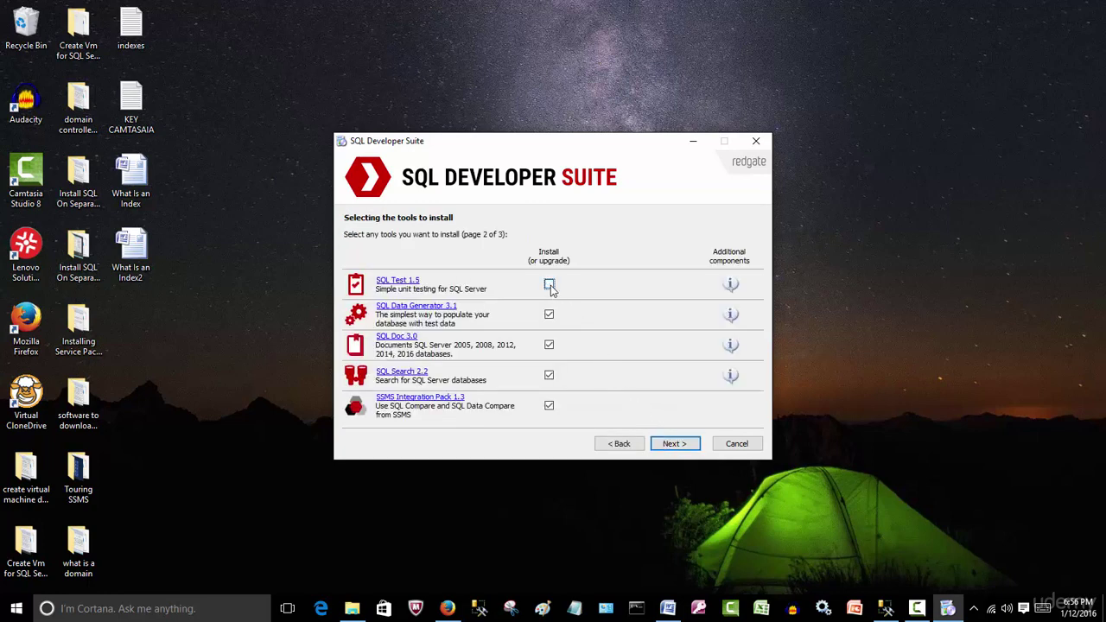
pyautogui.click(548, 345)
pyautogui.click(549, 375)
pyautogui.click(548, 406)
pyautogui.click(665, 446)
pyautogui.click(548, 284)
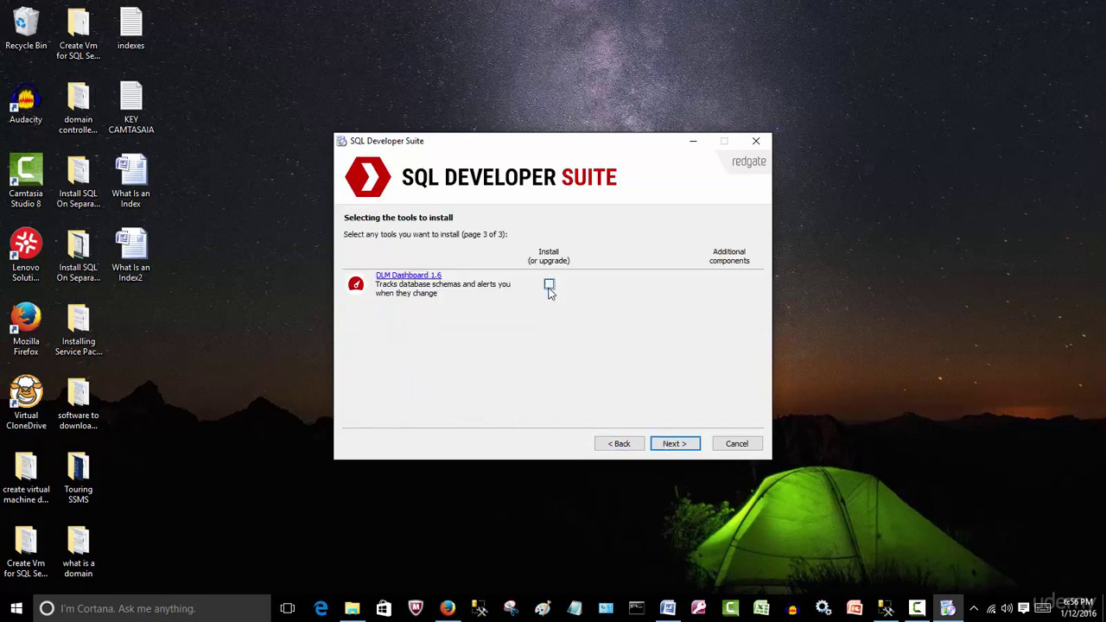
pyautogui.click(674, 445)
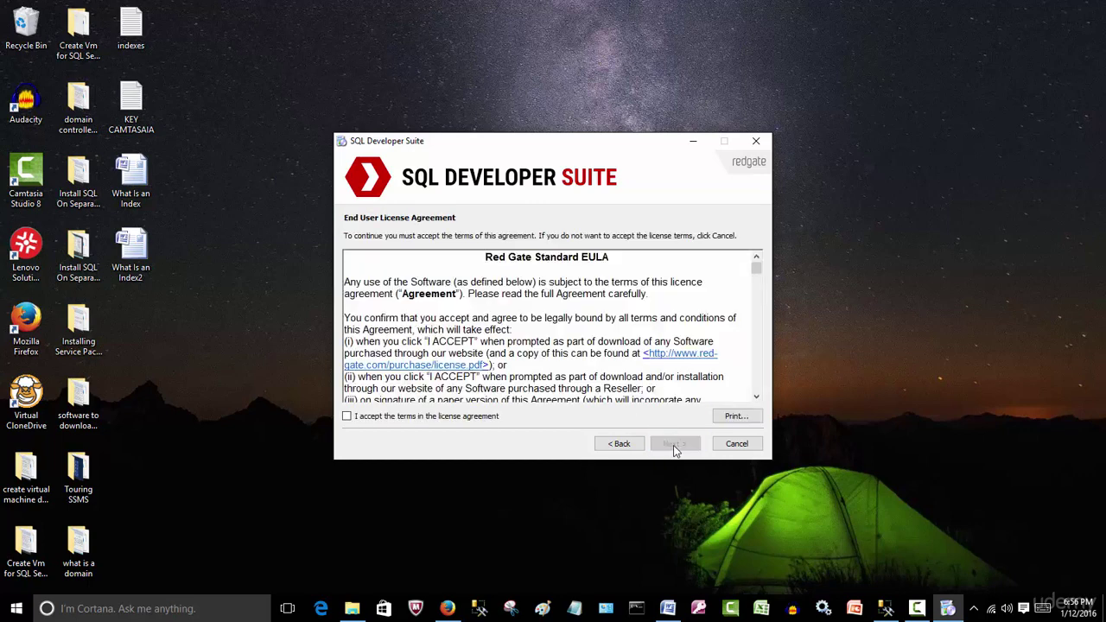
# Step: Accept the license agreement and start installing SQL Data Generator 3.1 in the default folder
pyautogui.click(481, 418)
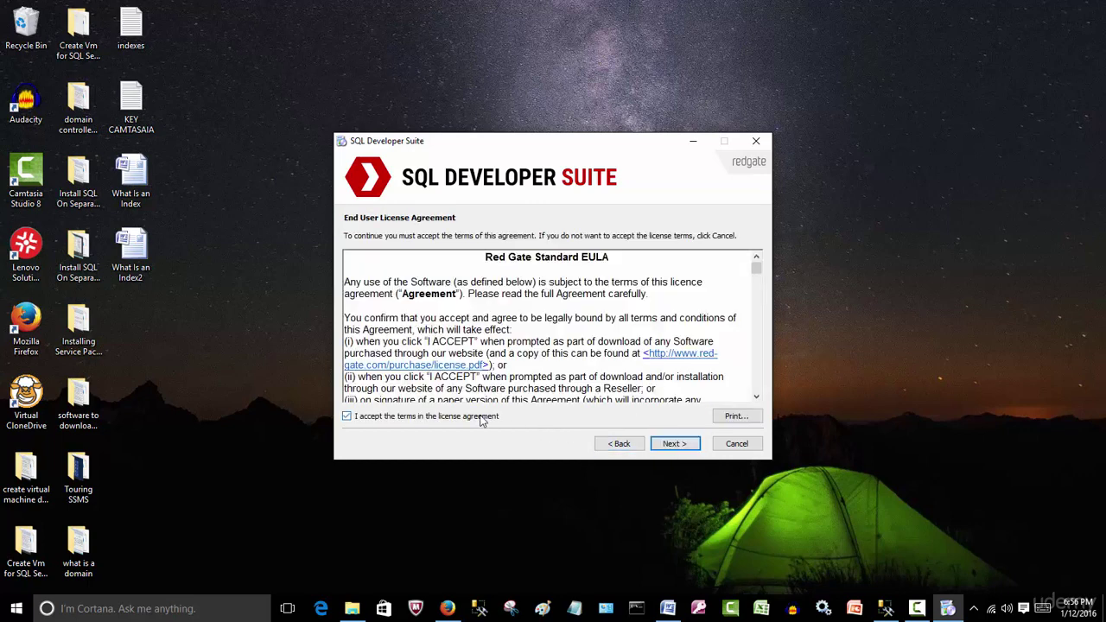
pyautogui.click(671, 445)
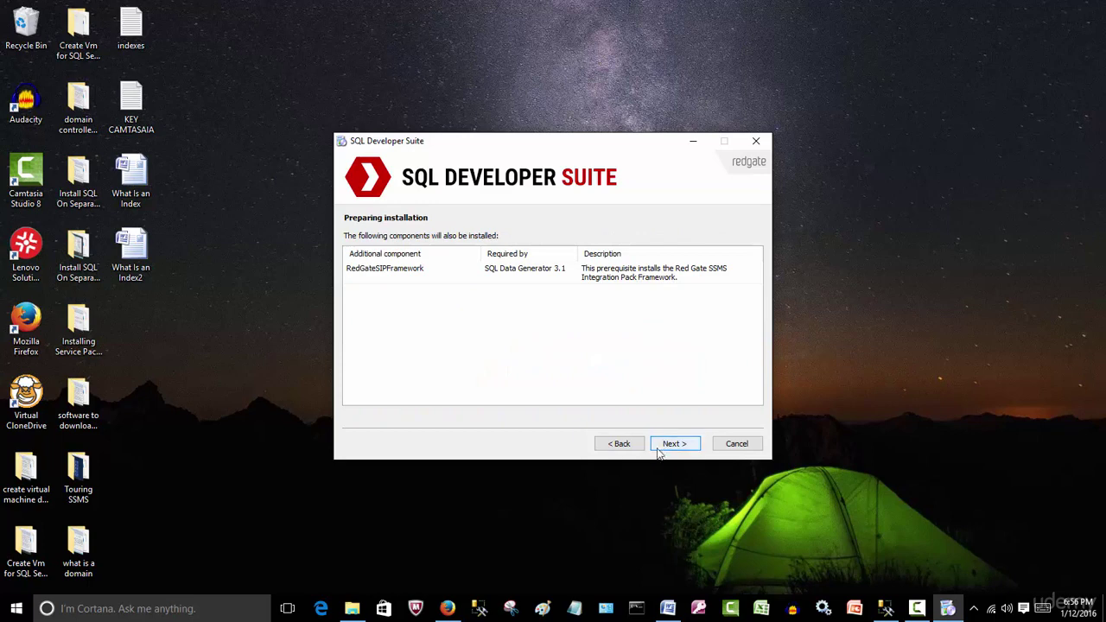
pyautogui.click(672, 448)
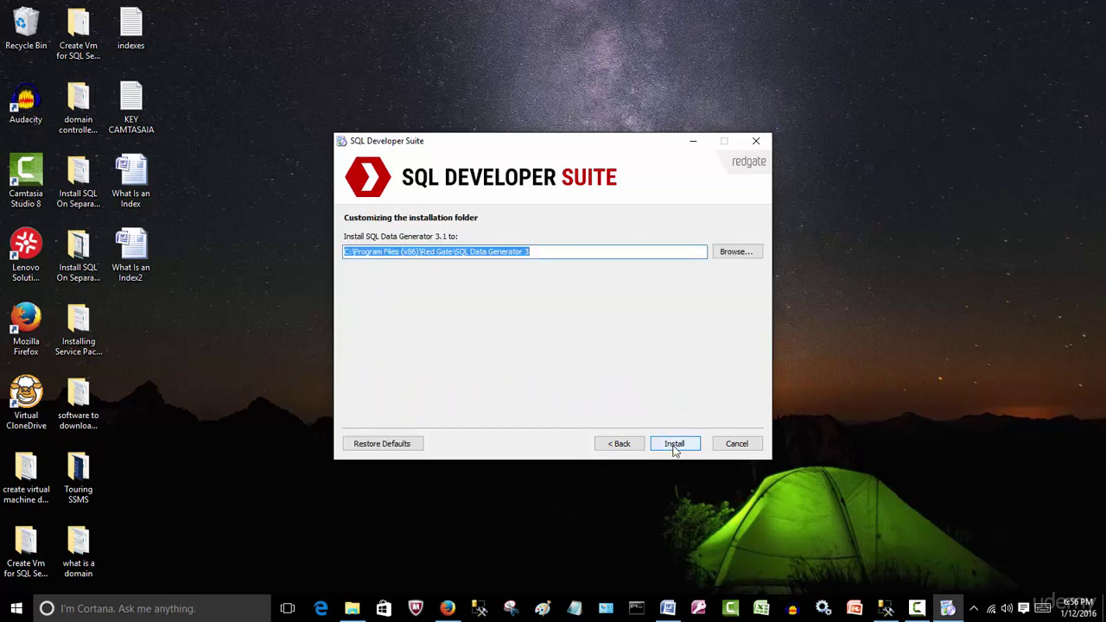
pyautogui.click(675, 446)
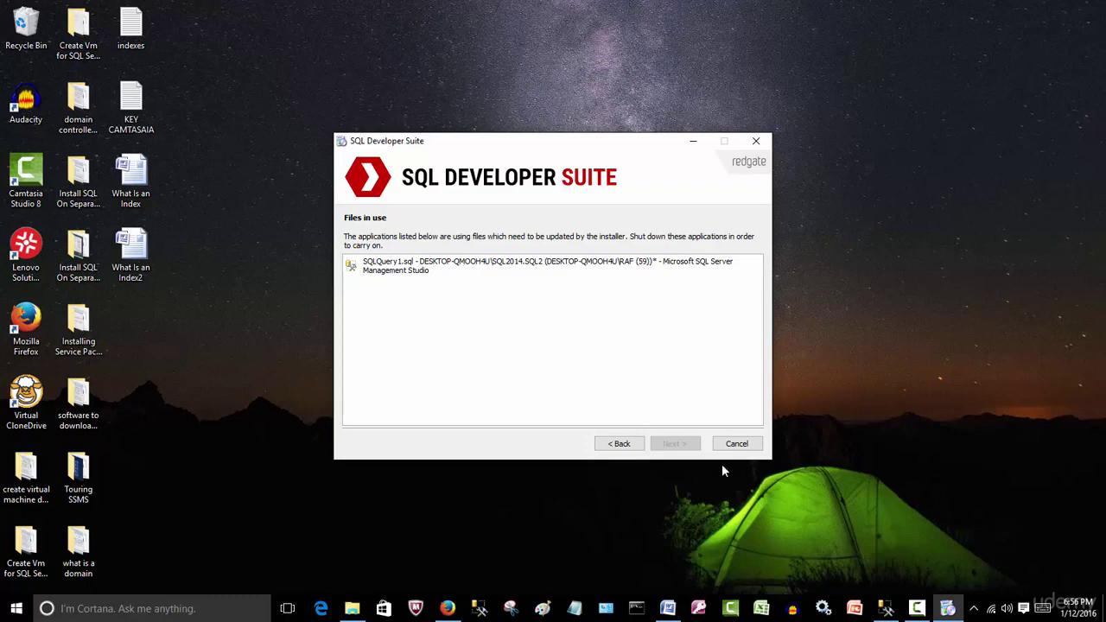
# Step: Switch to SQL Server Management Studio and execute the whole script that creates the People table in database SQL2
pyautogui.click(886, 608)
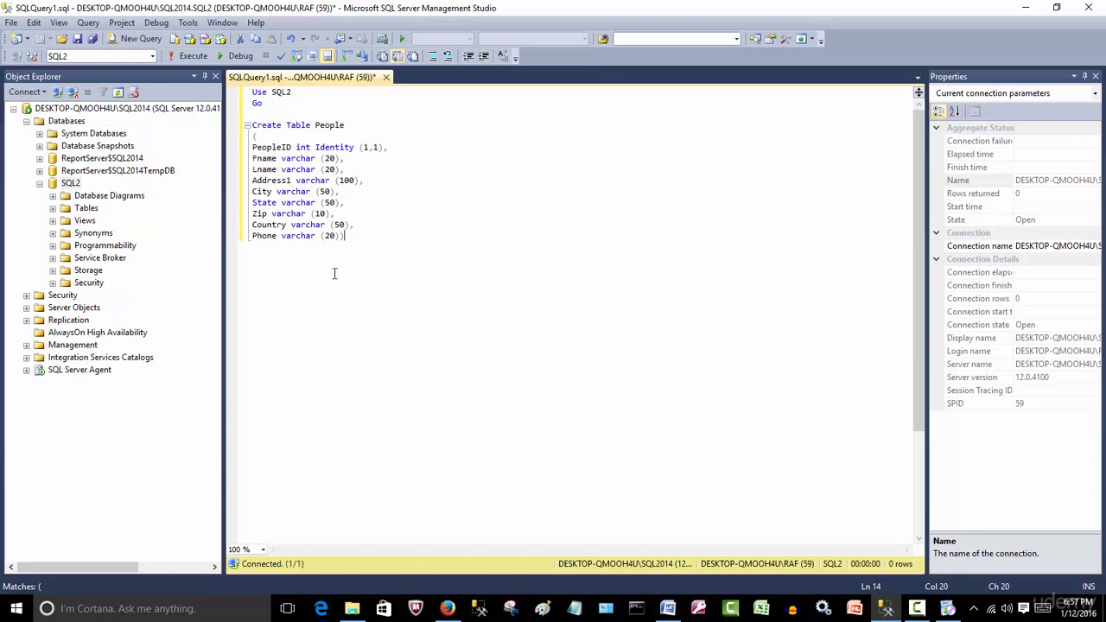
pyautogui.moveTo(396, 274); pyautogui.dragTo(251, 91)
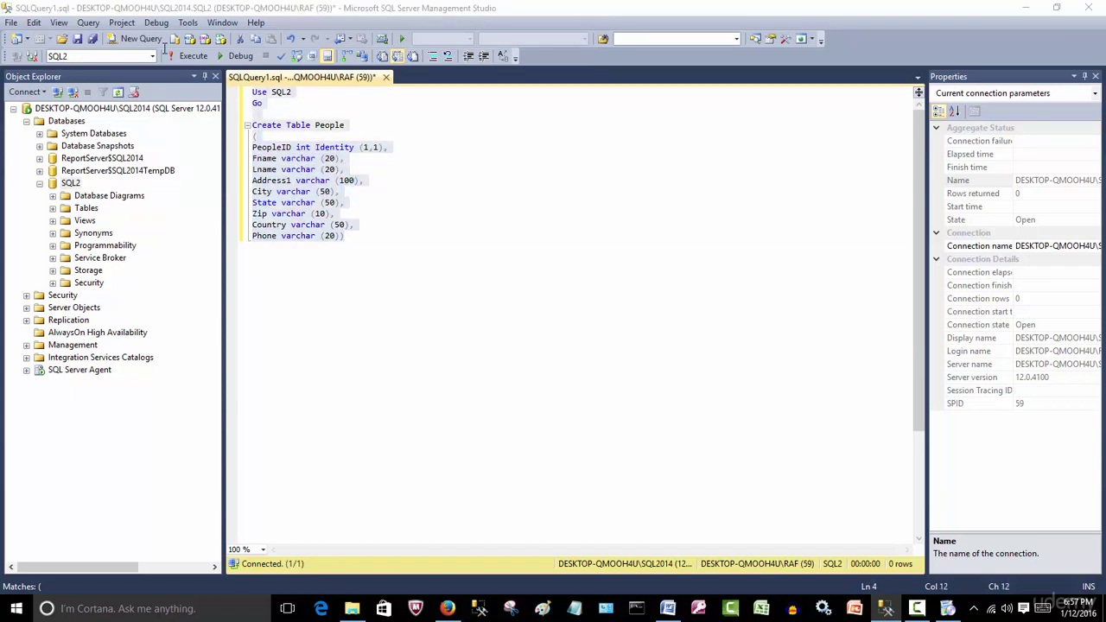
pyautogui.click(193, 57)
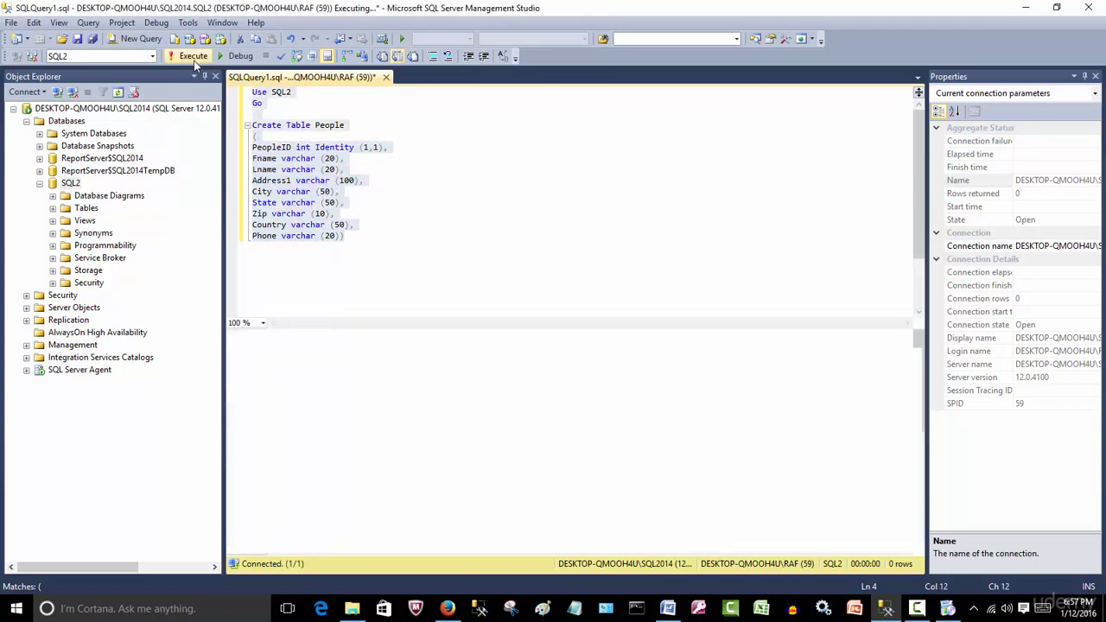
pyautogui.click(431, 265)
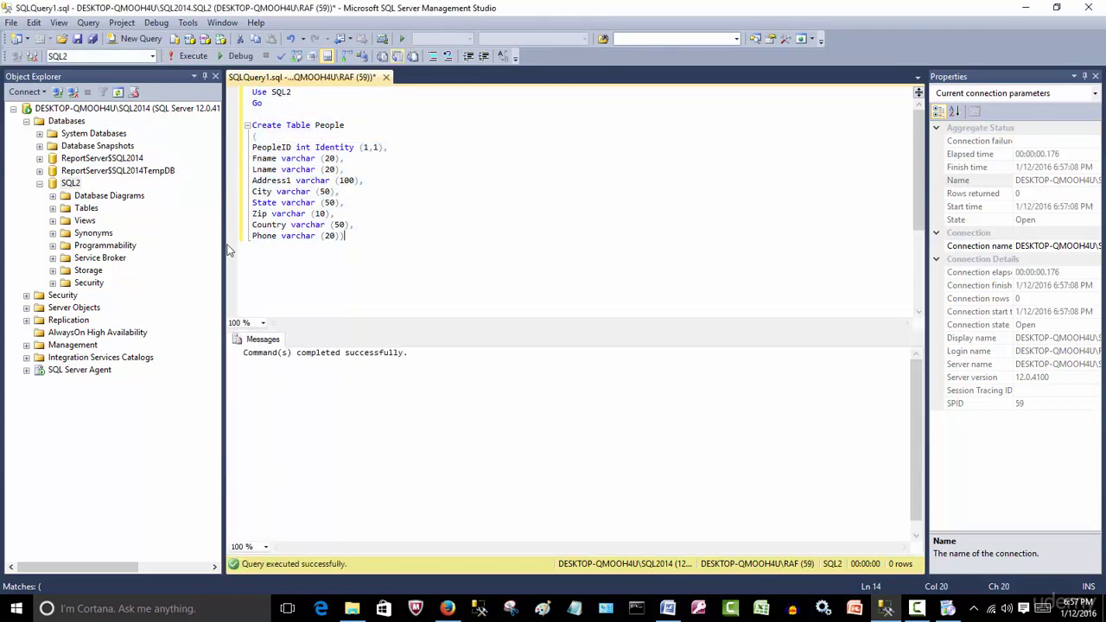
# Step: Expand the tables of database SQL2 and query the top 1000 rows of dbo.People
pyautogui.click(53, 208)
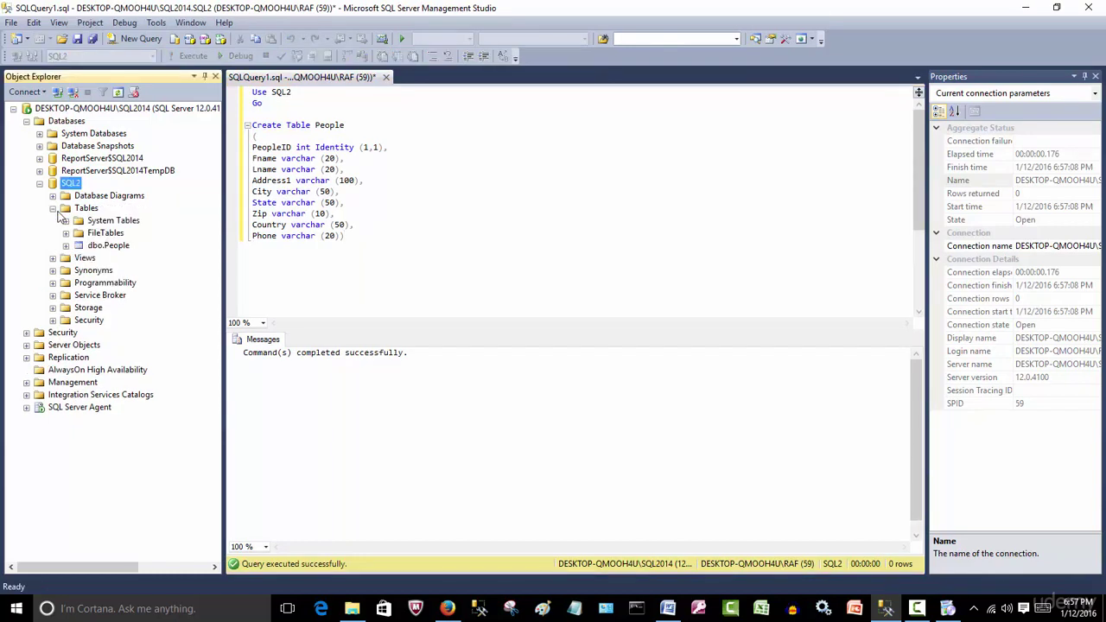
pyautogui.rightClick(112, 246)
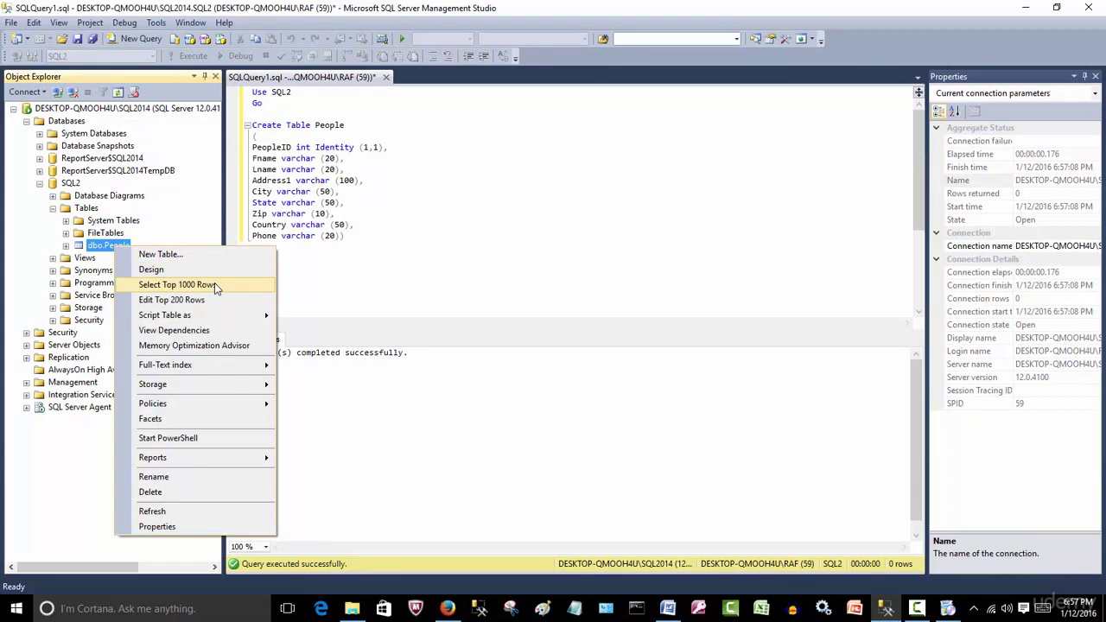
pyautogui.click(306, 302)
pyautogui.rightClick(115, 249)
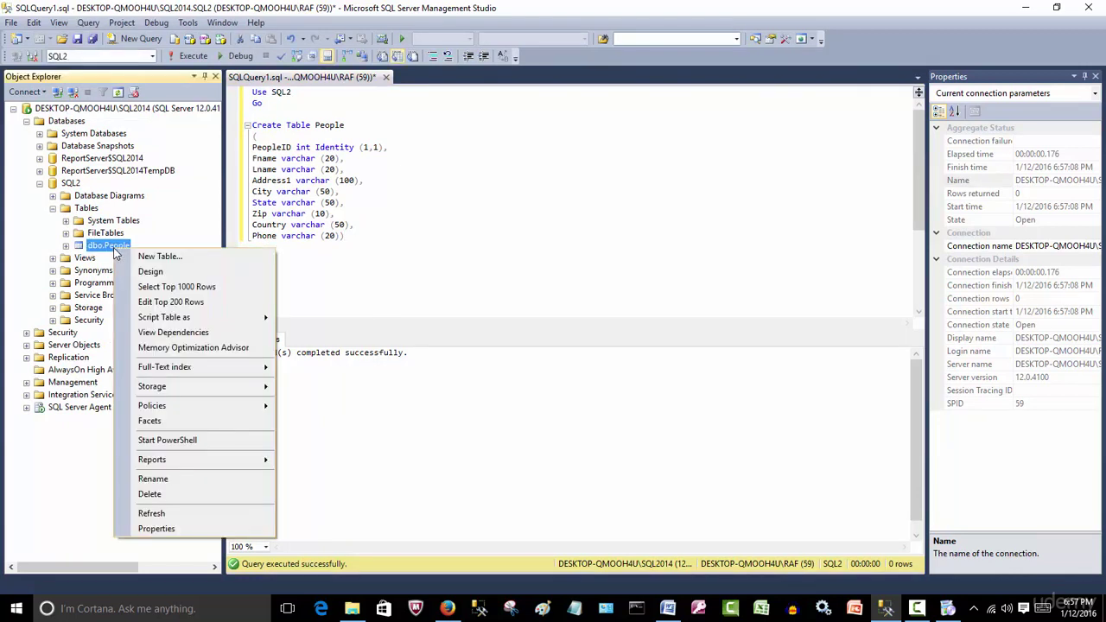
pyautogui.click(207, 294)
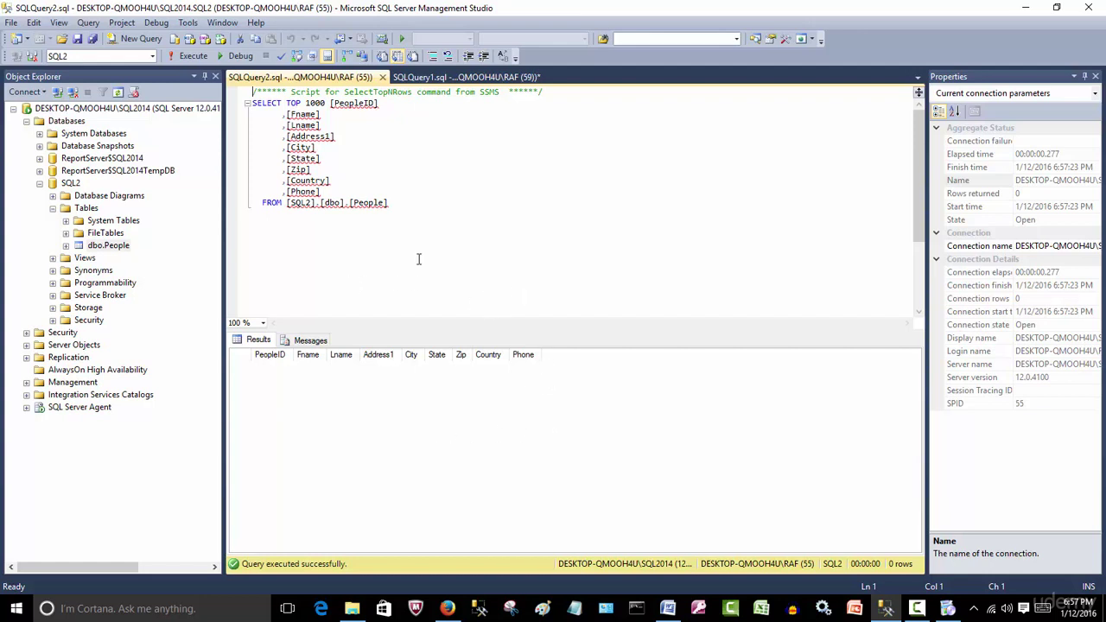
# Step: Close SQL Server Management Studio without saving SQLQuery1.sql, and complete the SQL Data Generator installation
pyautogui.click(1025, 8)
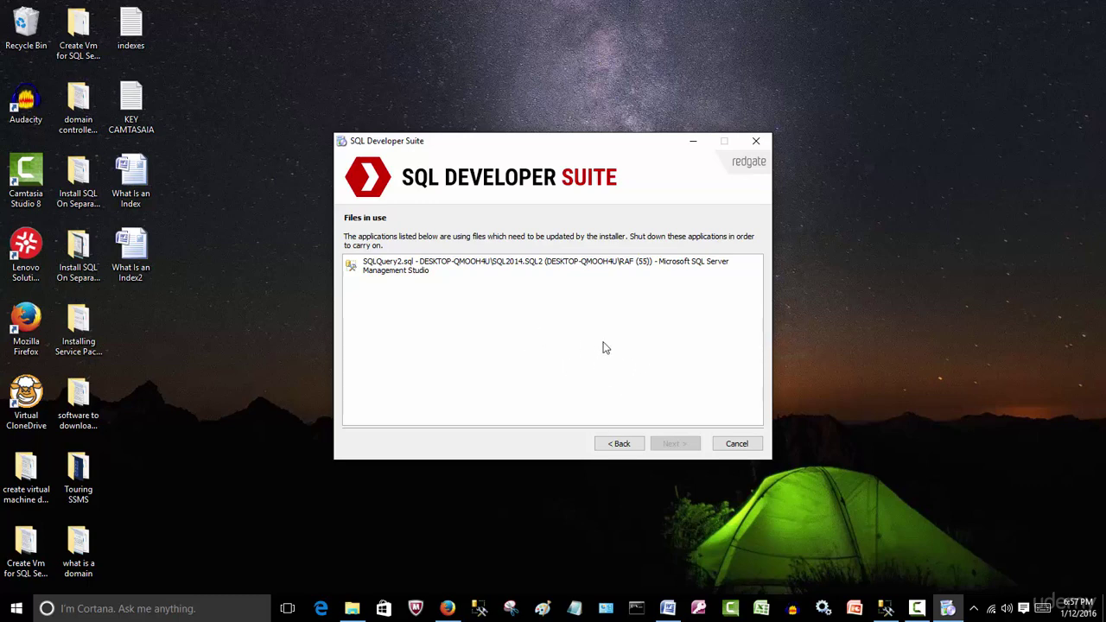
pyautogui.click(888, 608)
pyautogui.click(504, 262)
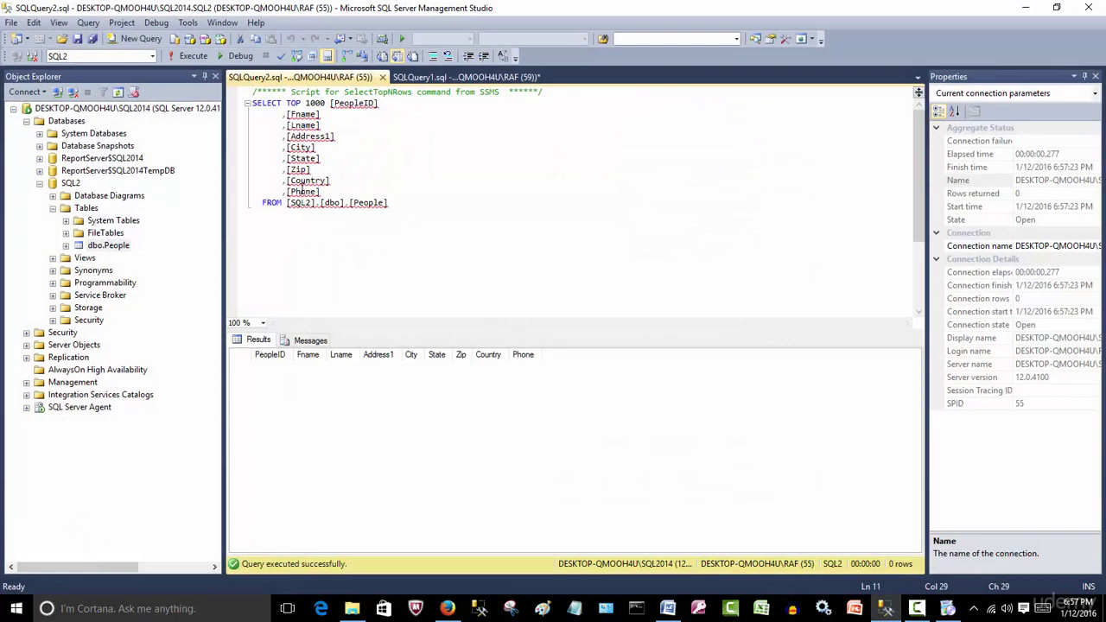
pyautogui.click(1088, 7)
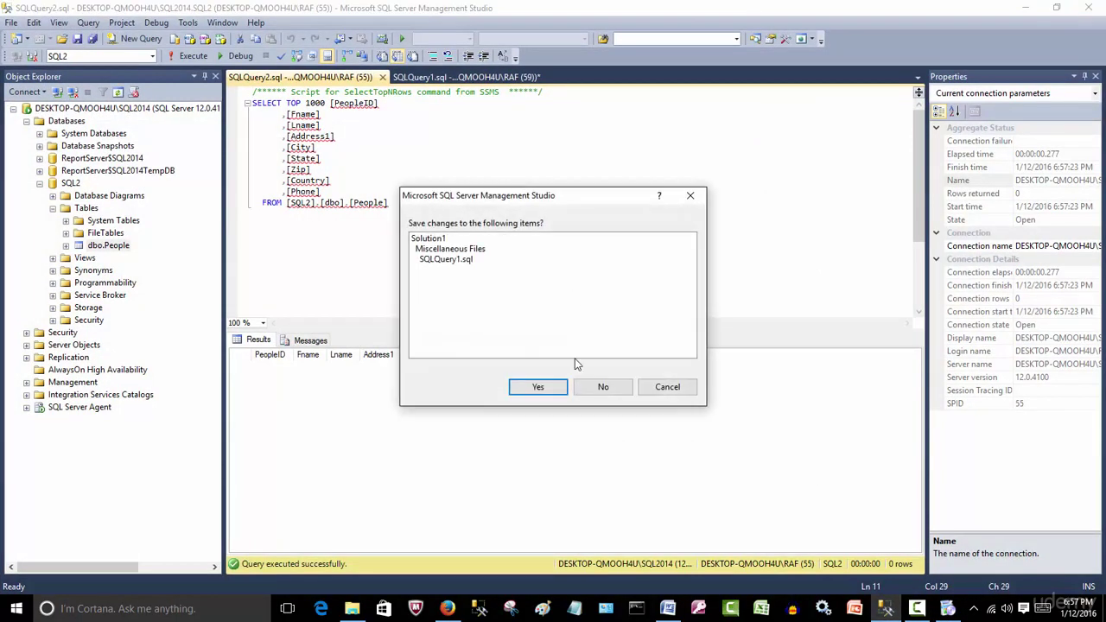
pyautogui.click(597, 388)
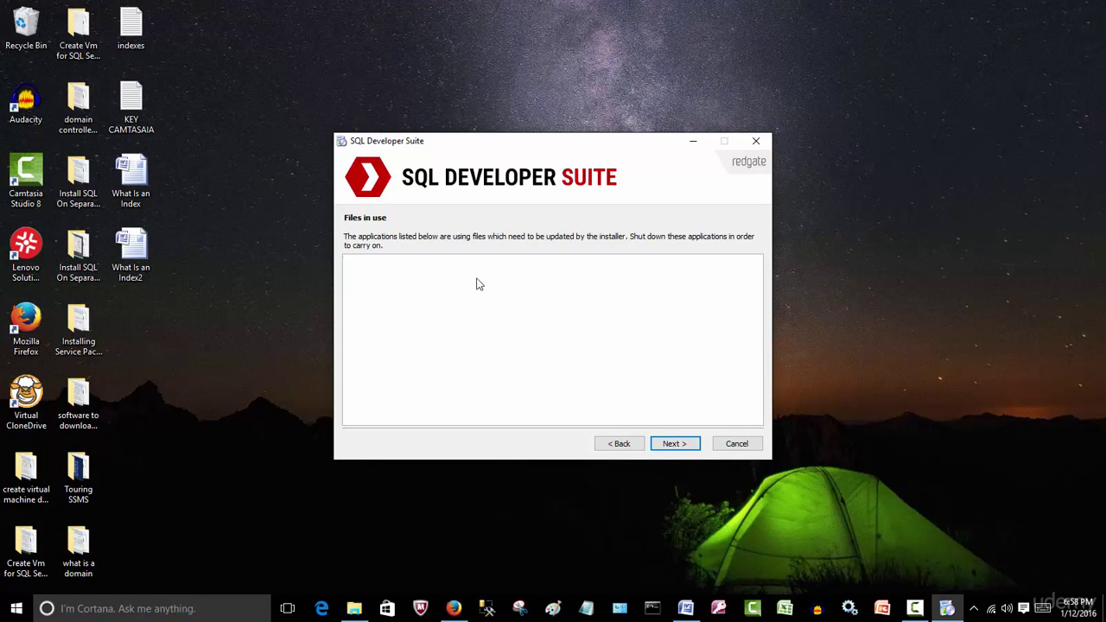
pyautogui.click(677, 444)
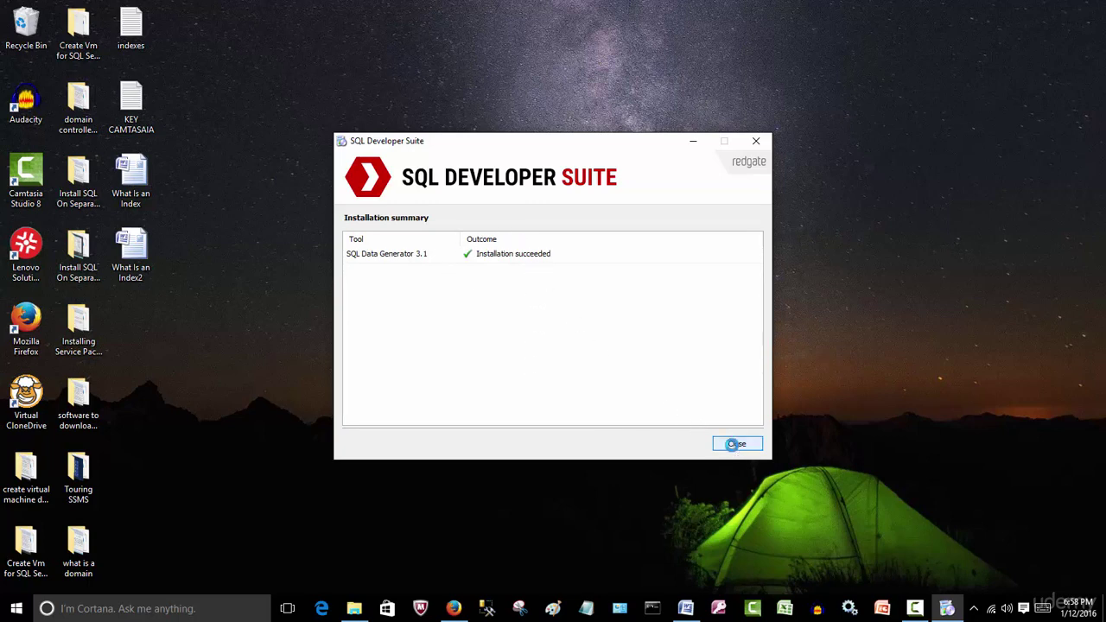
pyautogui.click(733, 444)
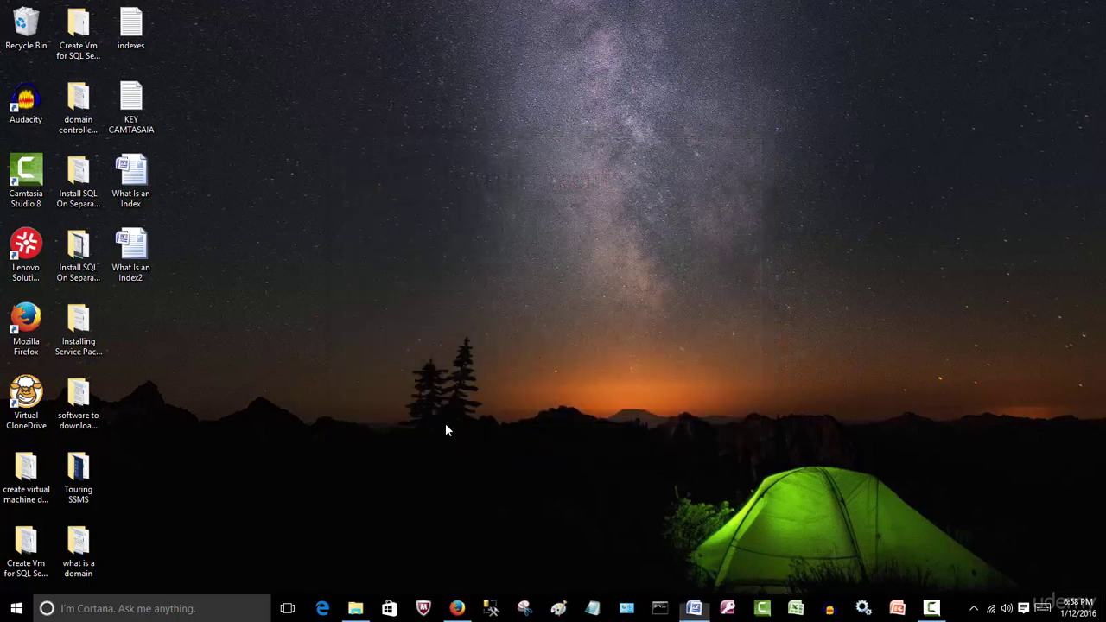
# Step: Launch SQL Data Generator 3, decline the quality improvement program, and continue with the free trial
pyautogui.click(17, 608)
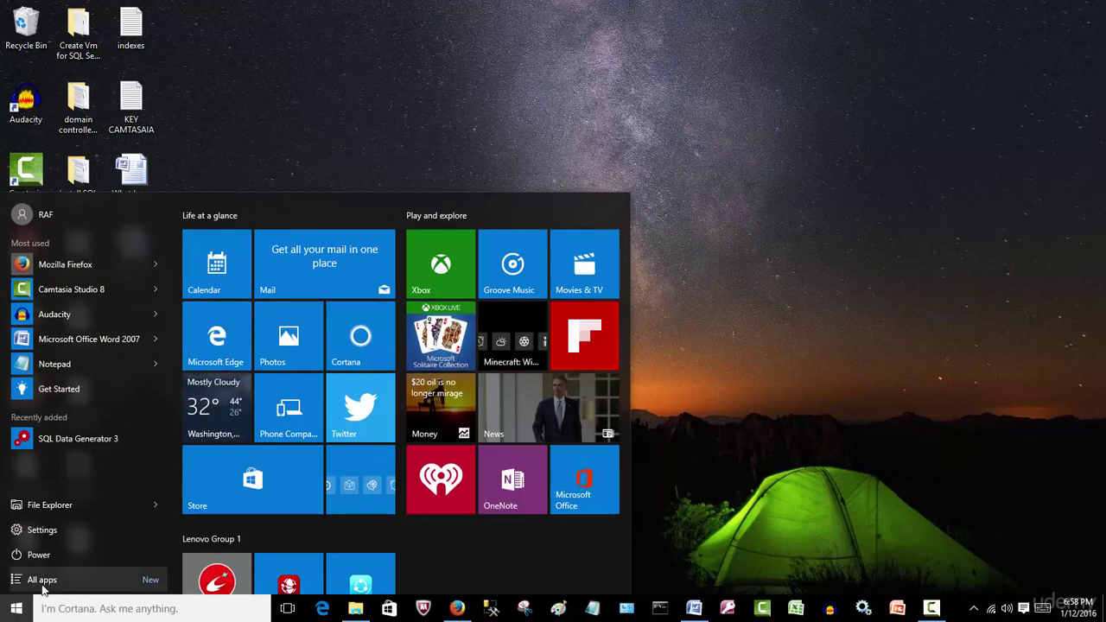
pyautogui.click(39, 580)
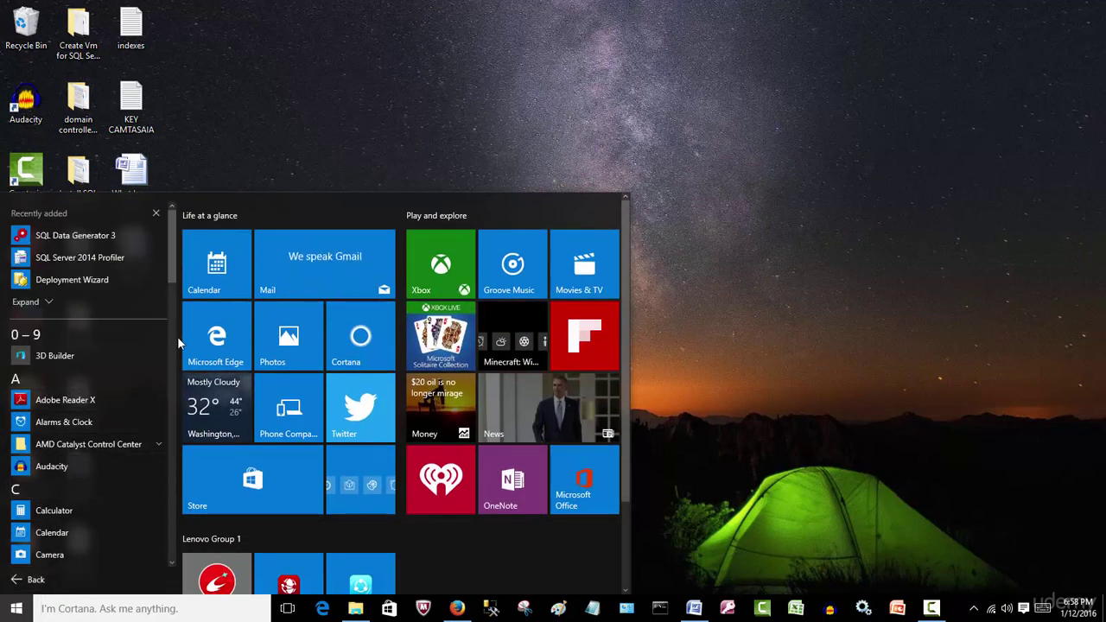
pyautogui.click(70, 235)
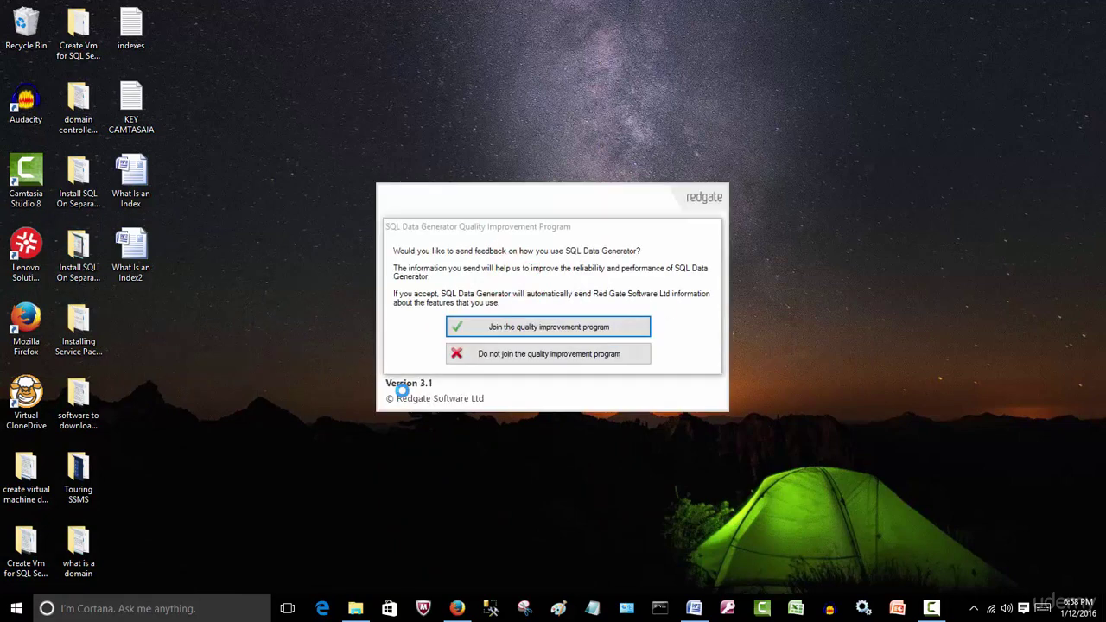
pyautogui.click(569, 359)
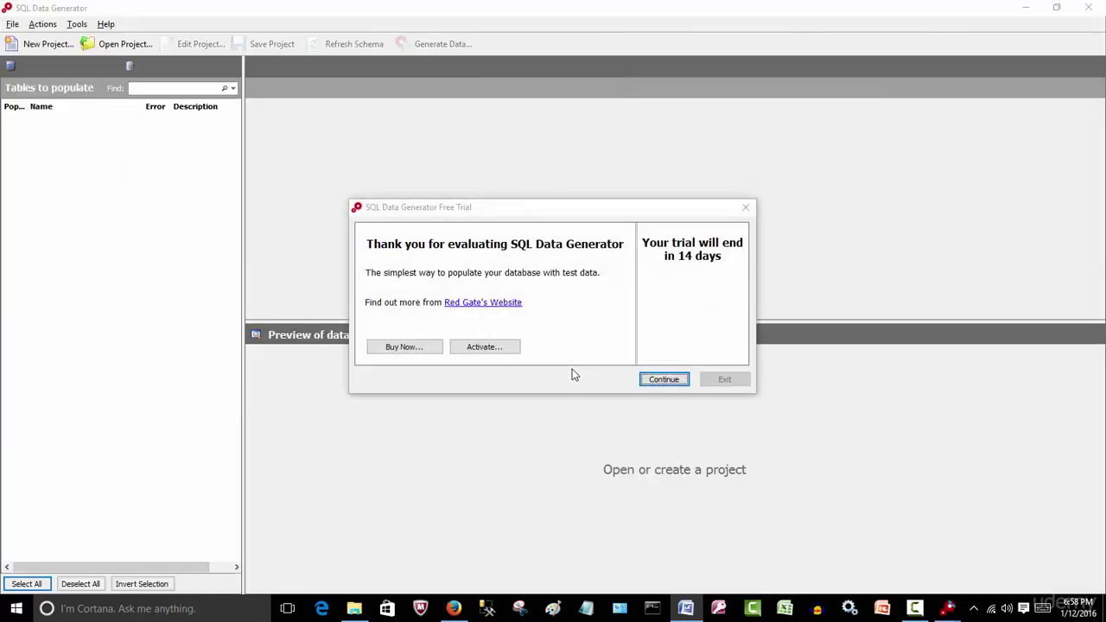
pyautogui.click(657, 381)
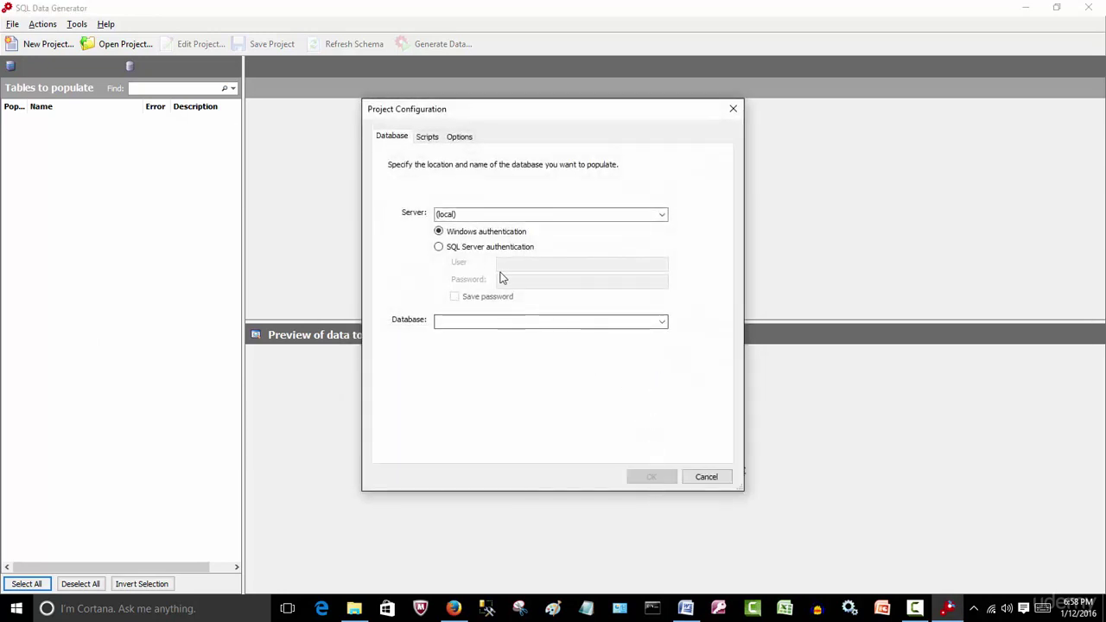
# Step: Try to find the target database on the (local) server, selecting master and refreshing the database list
pyautogui.click(662, 322)
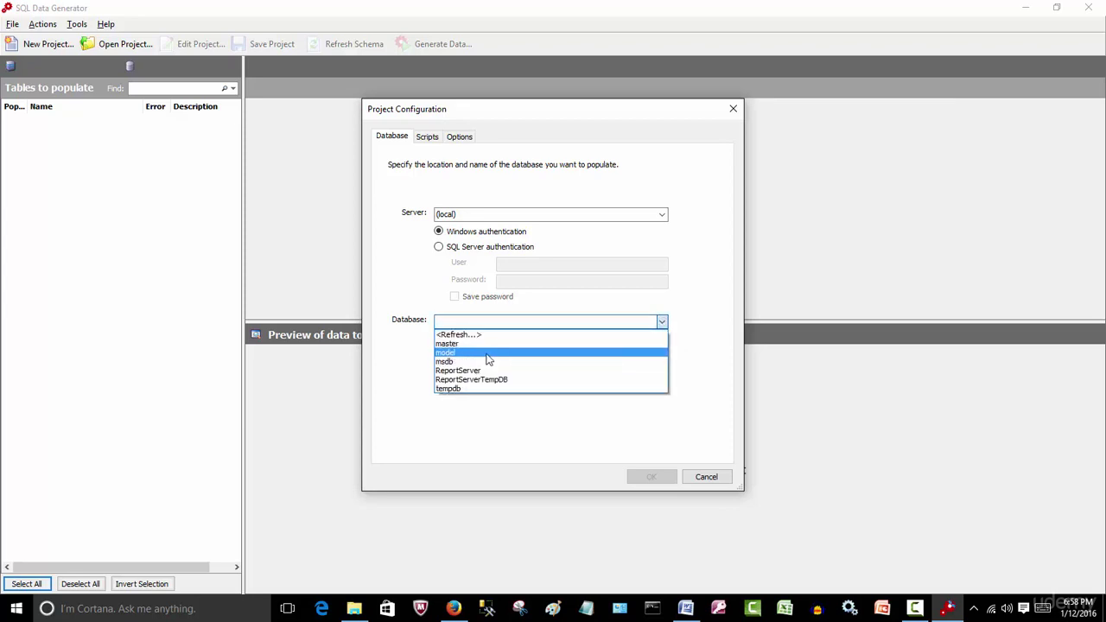
pyautogui.click(586, 343)
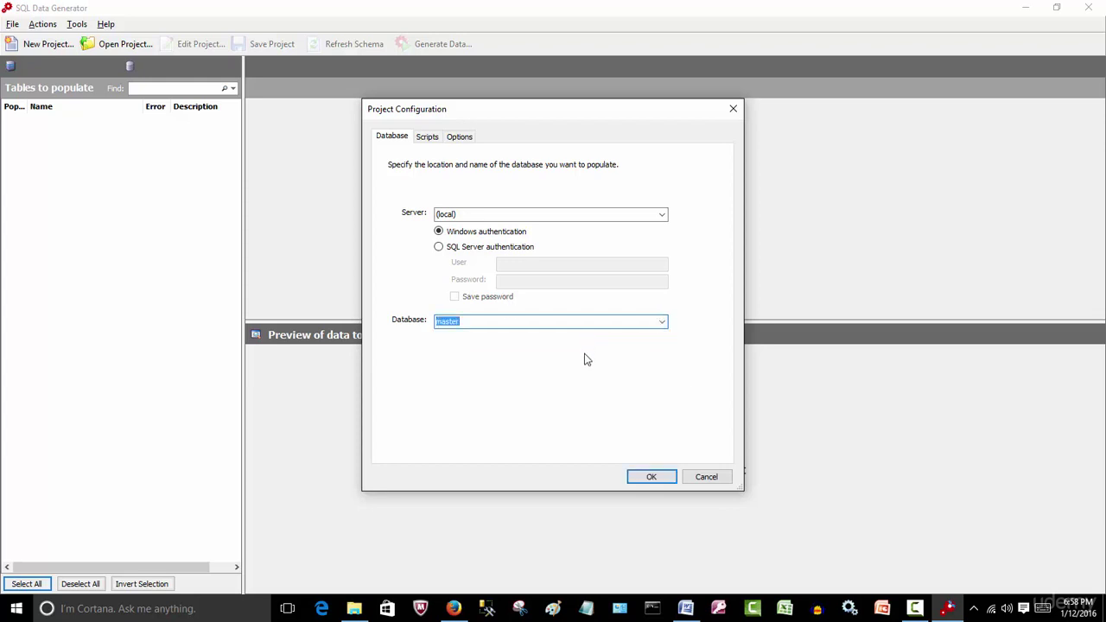
pyautogui.click(661, 328)
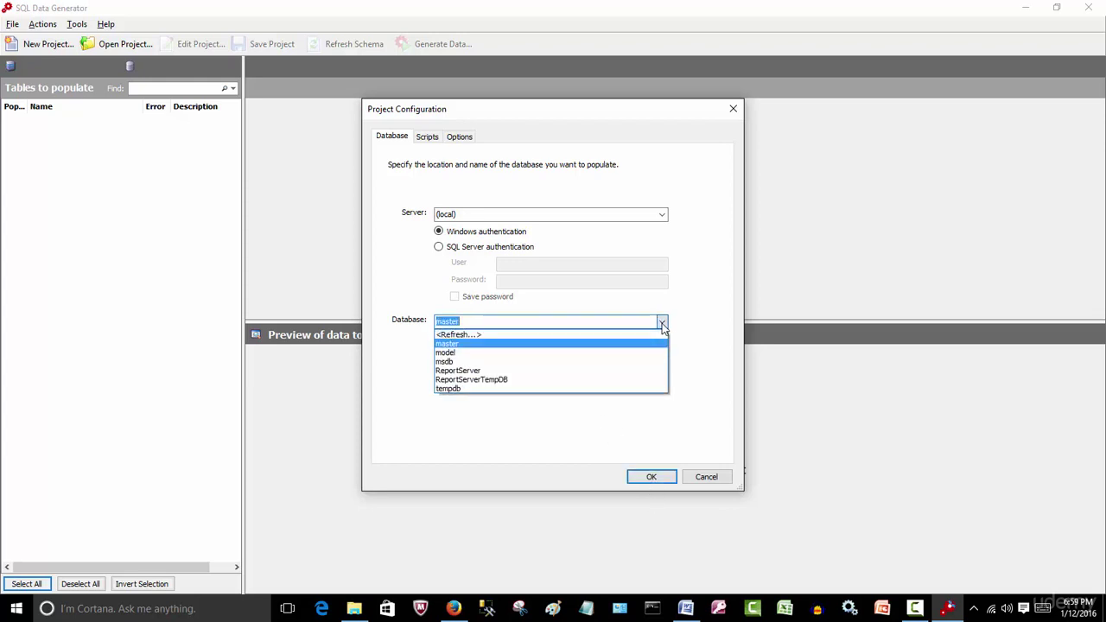
pyautogui.click(548, 337)
pyautogui.click(662, 323)
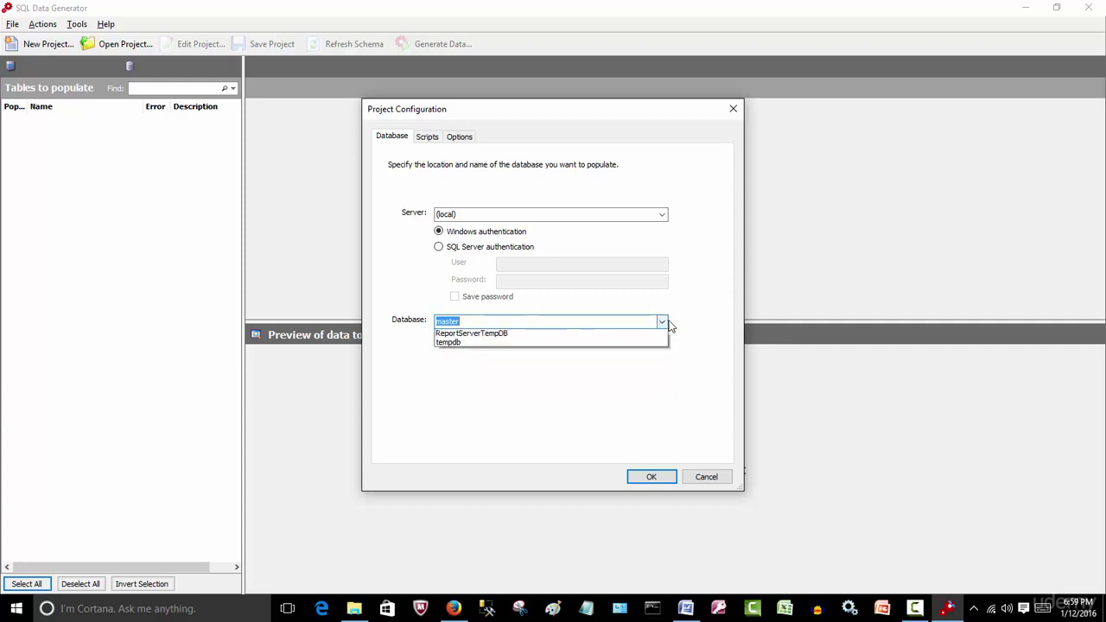
pyautogui.click(722, 368)
# Step: Configure the project for server DESKTOP-QMOOH4U\SQL2014 with Windows authentication and database SQL2
pyautogui.click(662, 216)
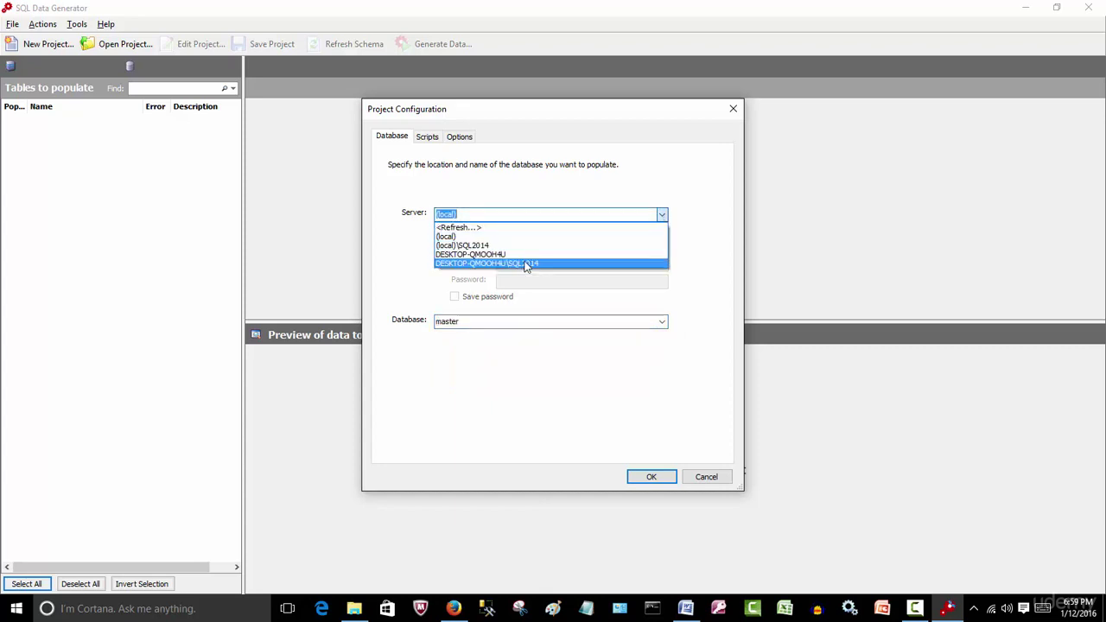
pyautogui.click(525, 265)
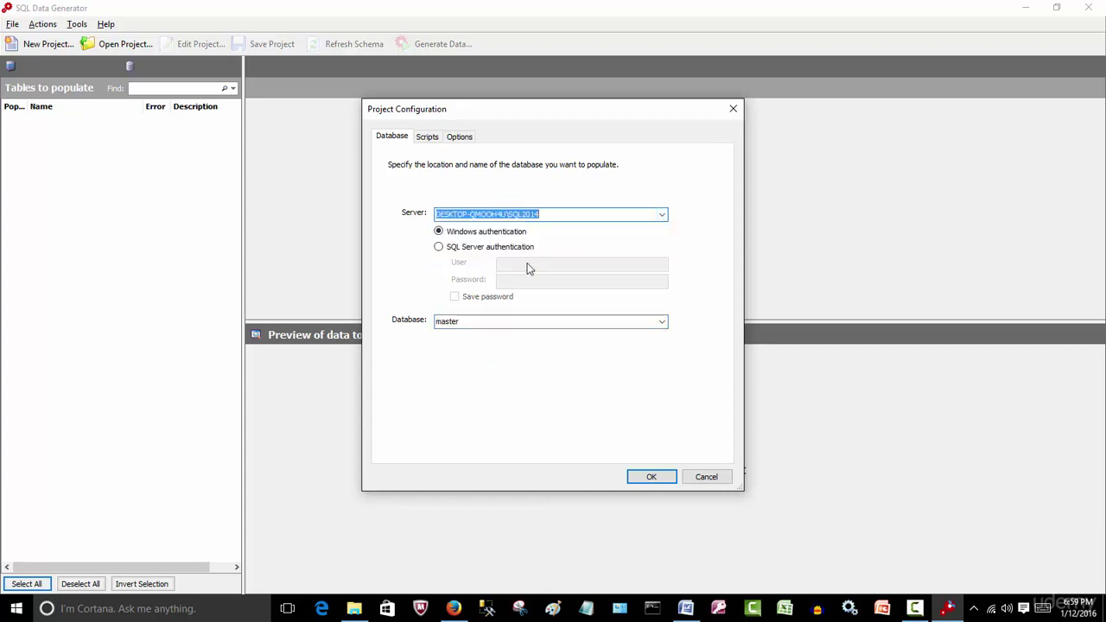
pyautogui.click(662, 216)
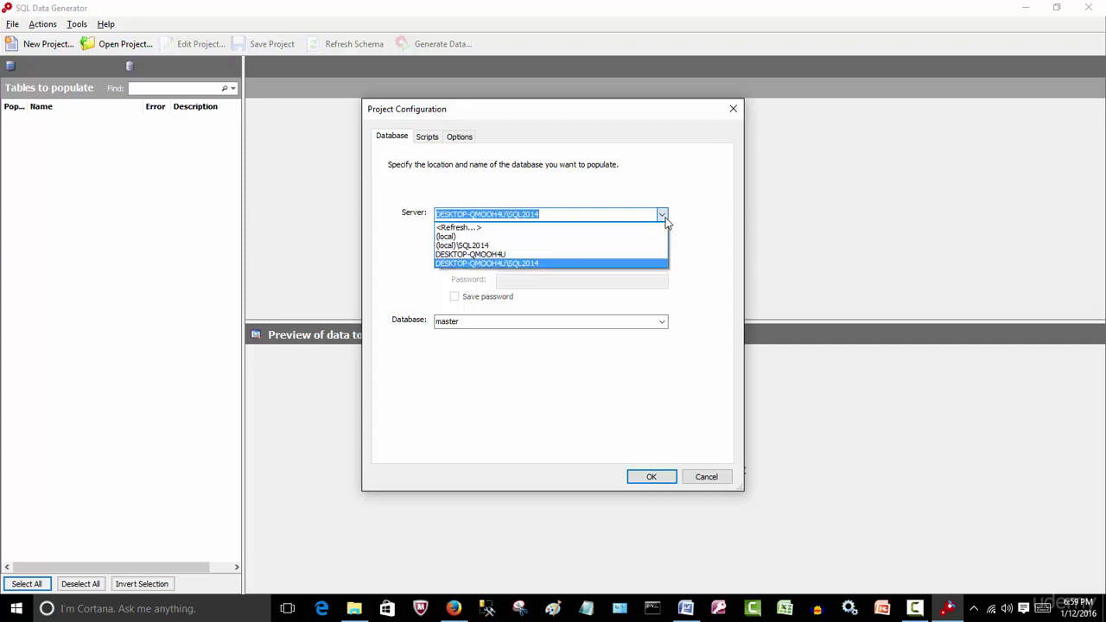
pyautogui.click(521, 264)
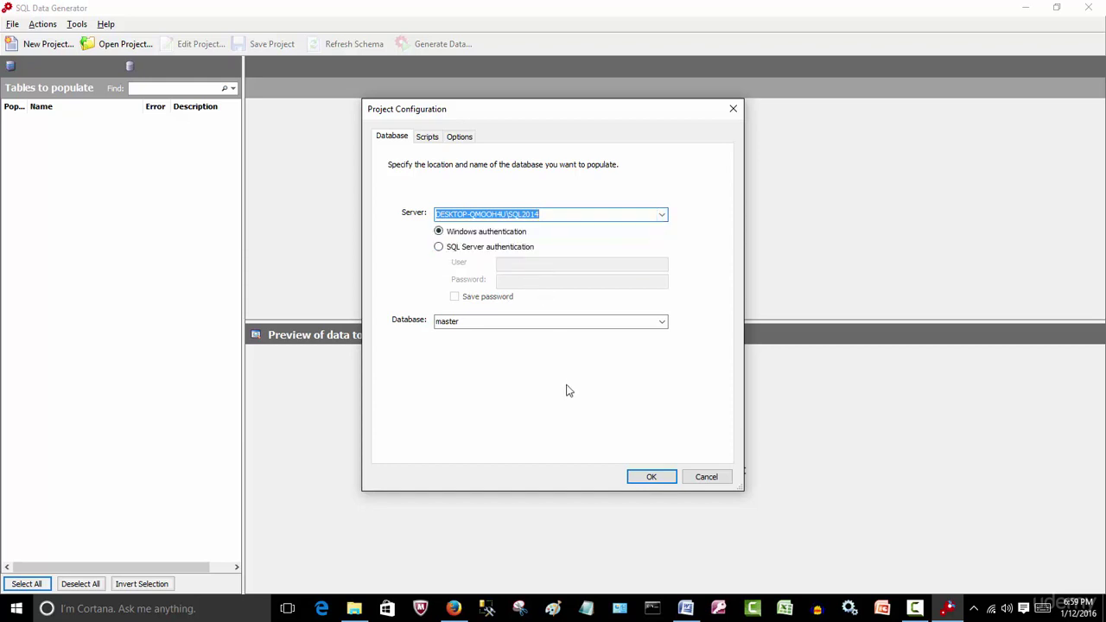
pyautogui.click(661, 321)
pyautogui.click(464, 395)
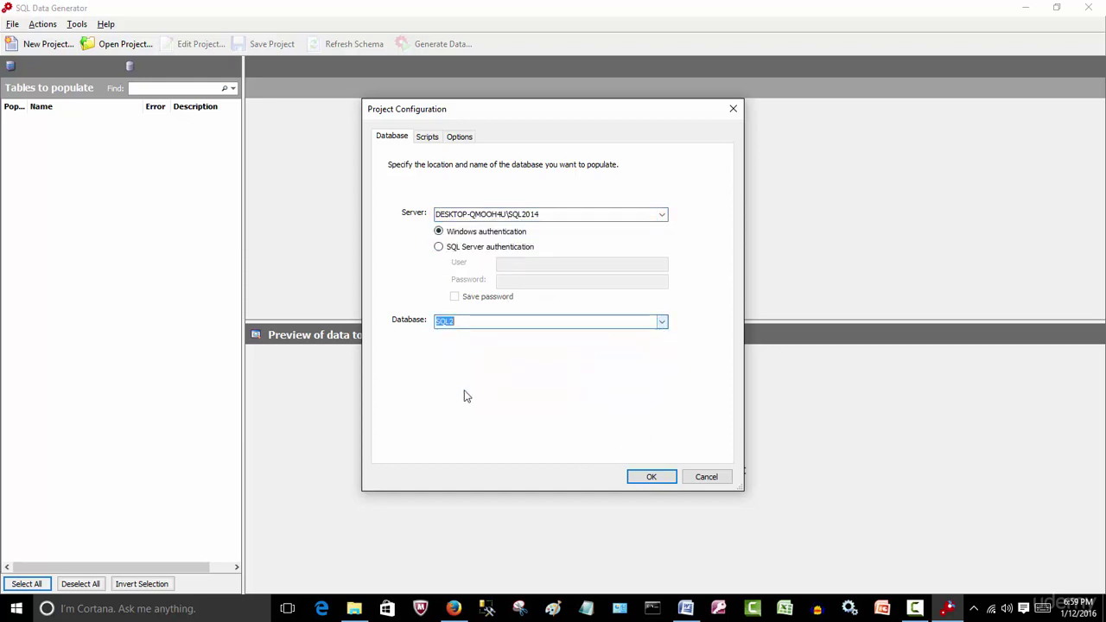
pyautogui.click(637, 476)
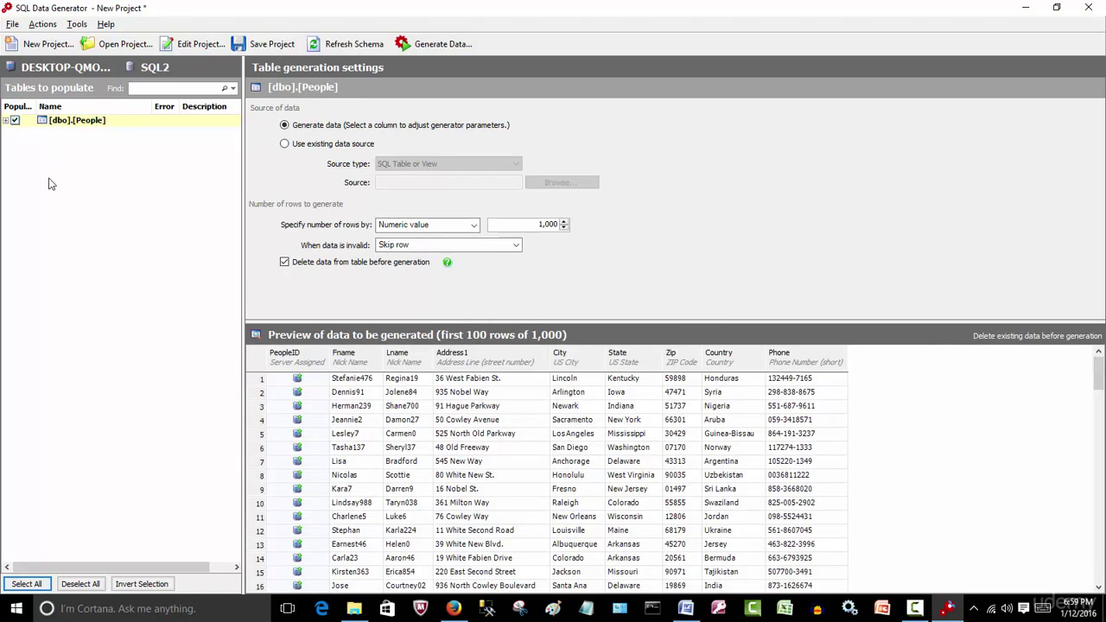
# Step: Expand the columns of dbo.People and check the source types for existing data, keeping Generate data as the source
pyautogui.click(6, 121)
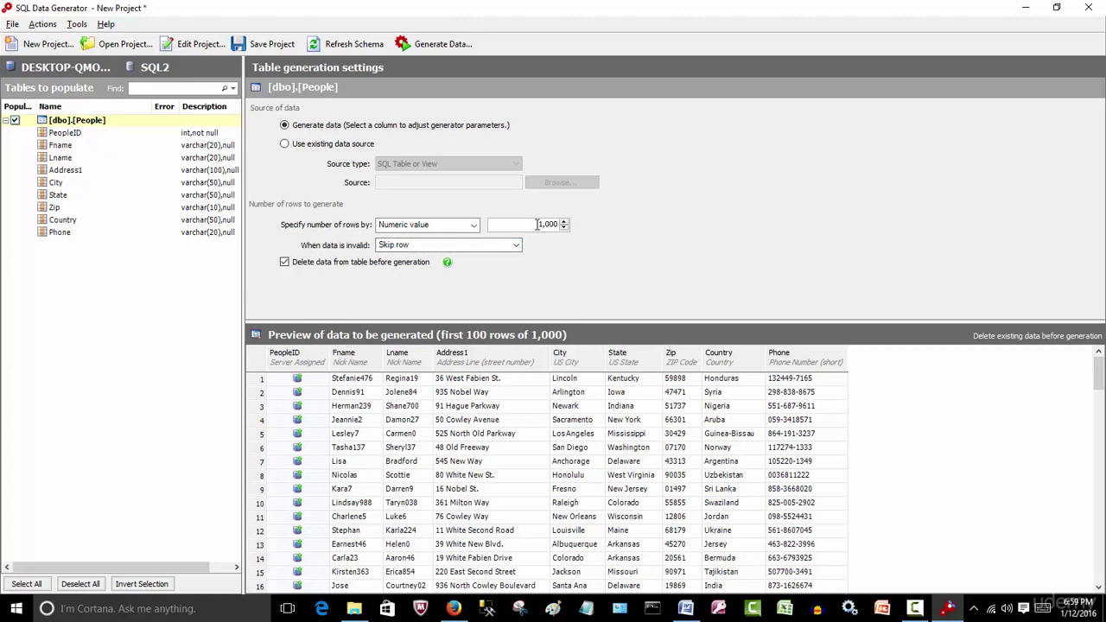
pyautogui.click(286, 145)
pyautogui.click(516, 165)
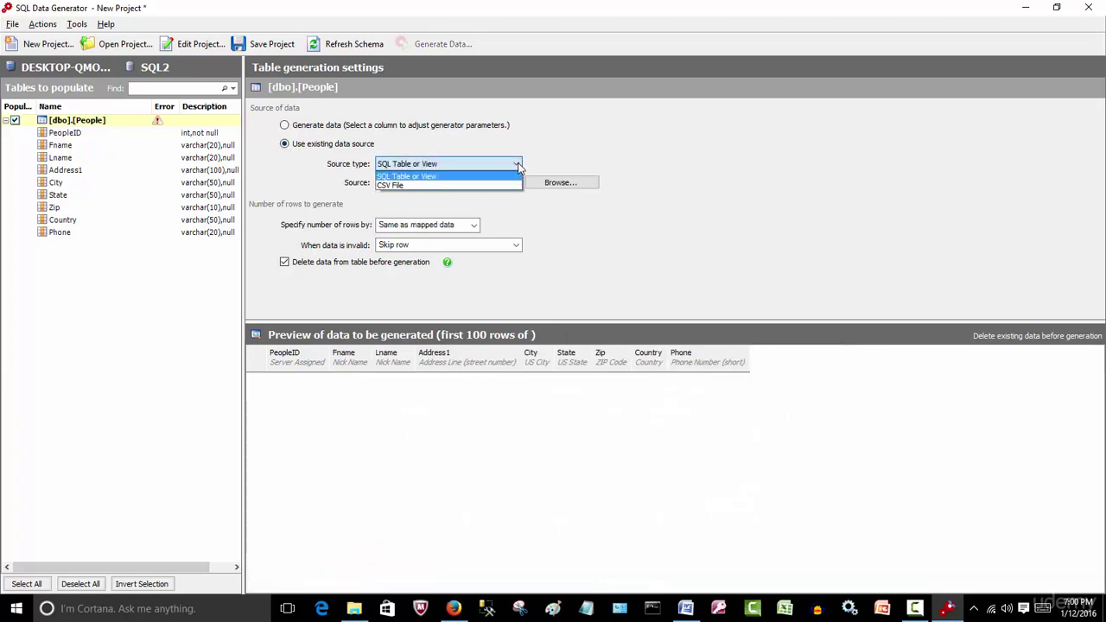
pyautogui.click(519, 165)
pyautogui.click(341, 127)
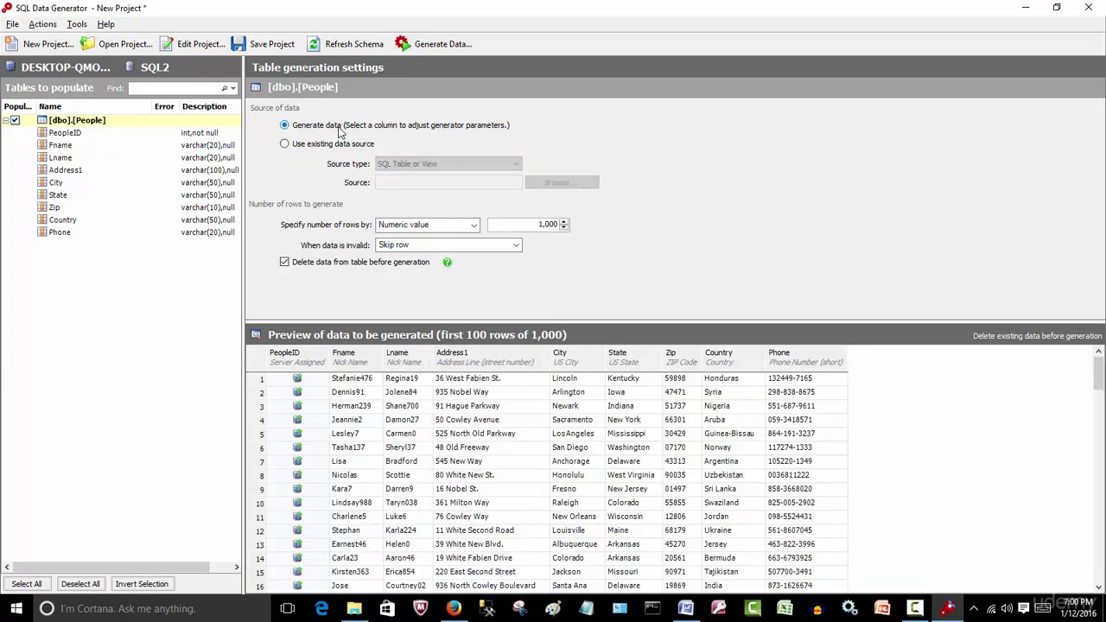
# Step: Set the number of rows for dbo.People to 50,000,000 and generate the data
pyautogui.moveTo(527, 223); pyautogui.dragTo(636, 230)
pyautogui.write('5')
pyautogui.click(430, 47)
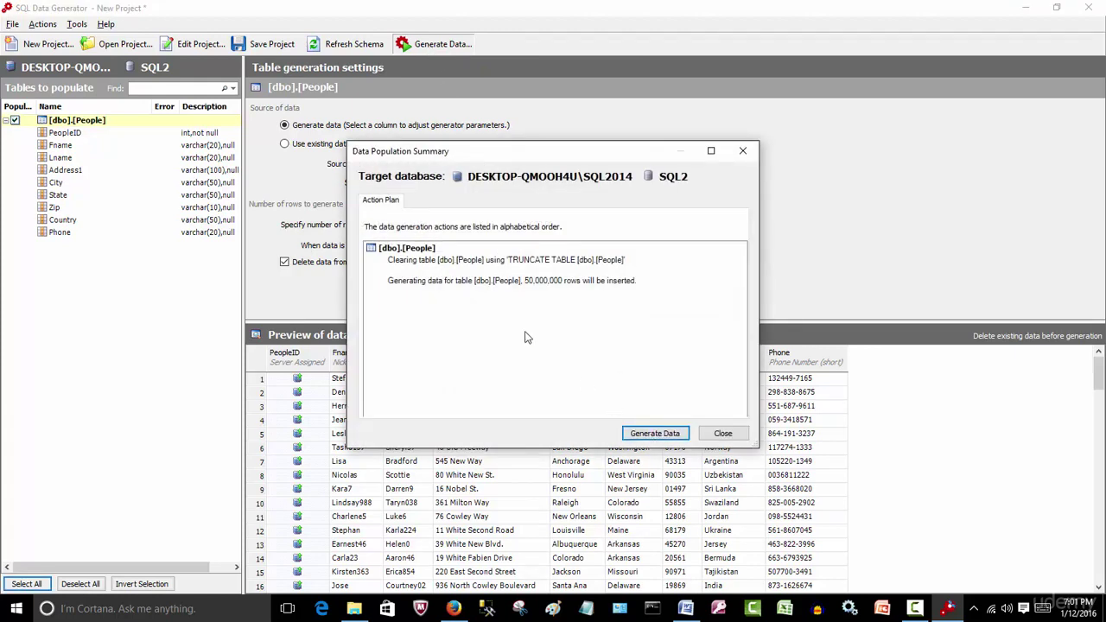
pyautogui.click(655, 435)
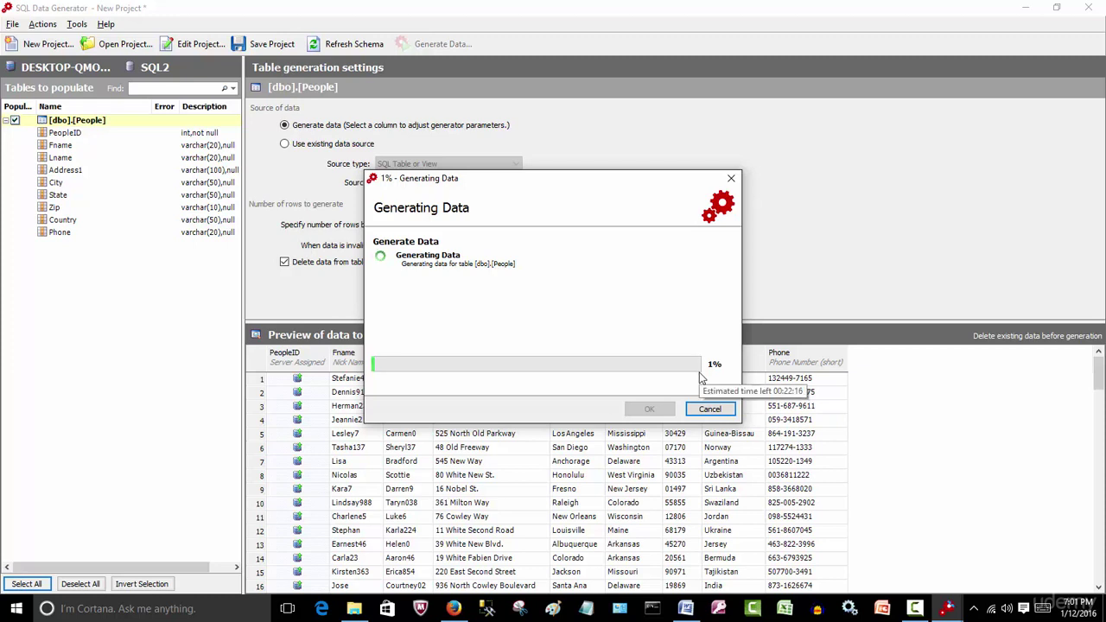
pyautogui.click(918, 609)
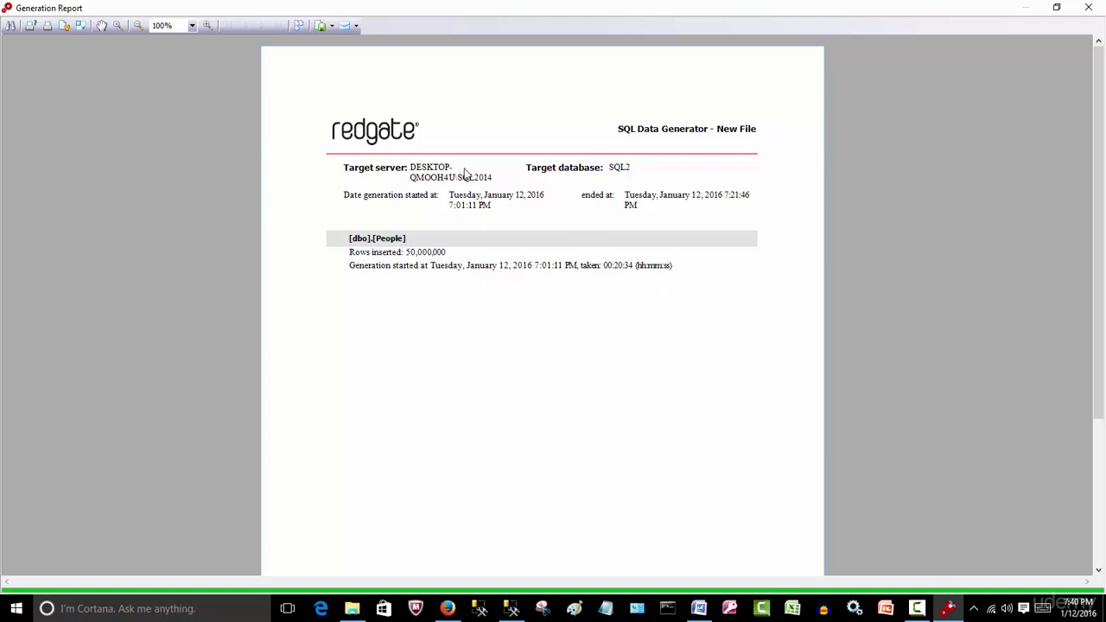
# Step: Close the generation report and exit SQL Data Generator without saving the project
pyautogui.click(1088, 8)
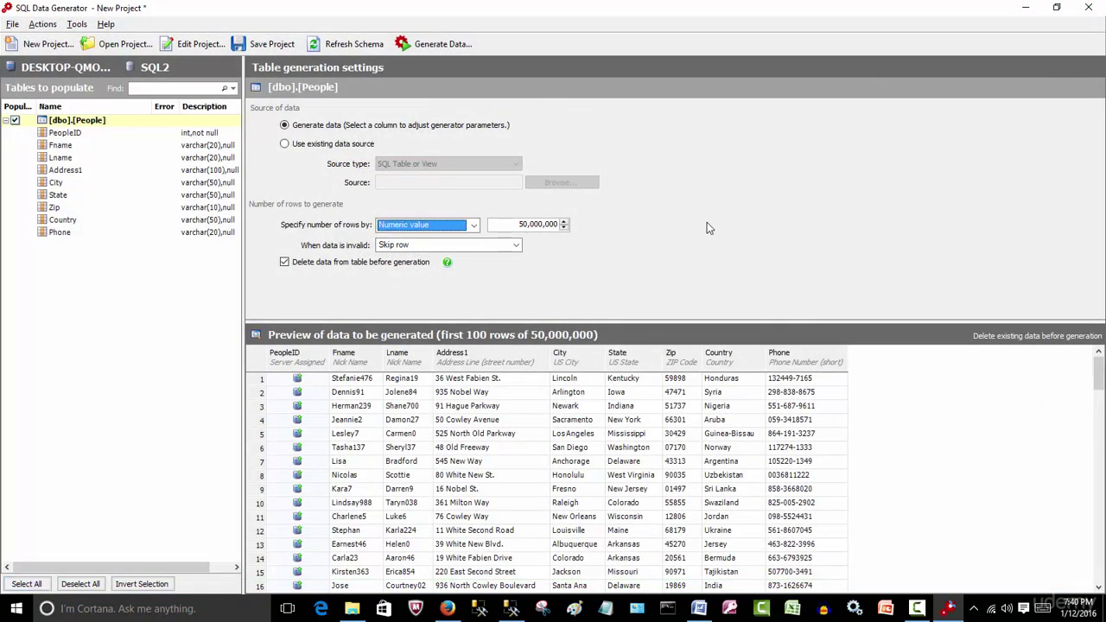
pyautogui.click(1088, 8)
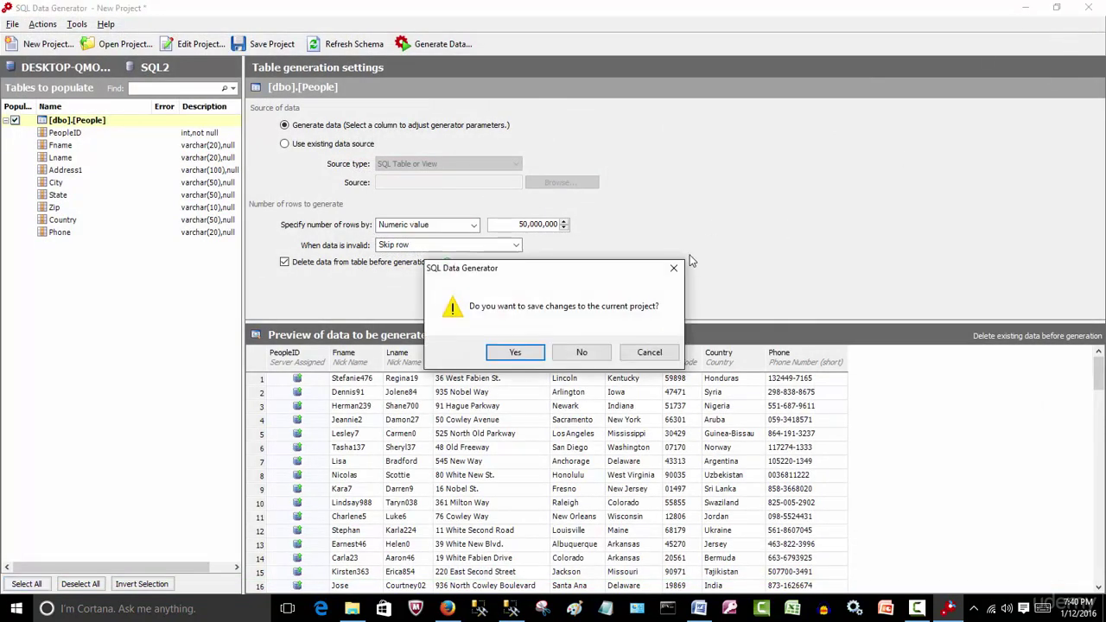
pyautogui.click(598, 356)
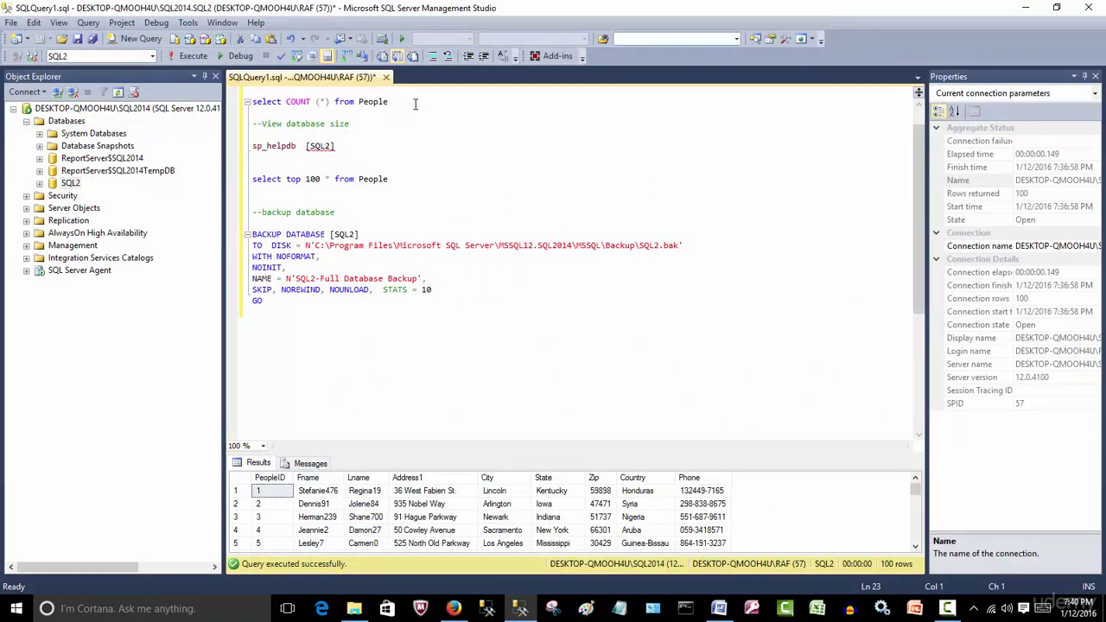
# Step: In SQL Server Management Studio, expand the tables of SQL2, execute only the COUNT query on People, and enlarge the results area
pyautogui.moveTo(415, 103); pyautogui.dragTo(232, 102)
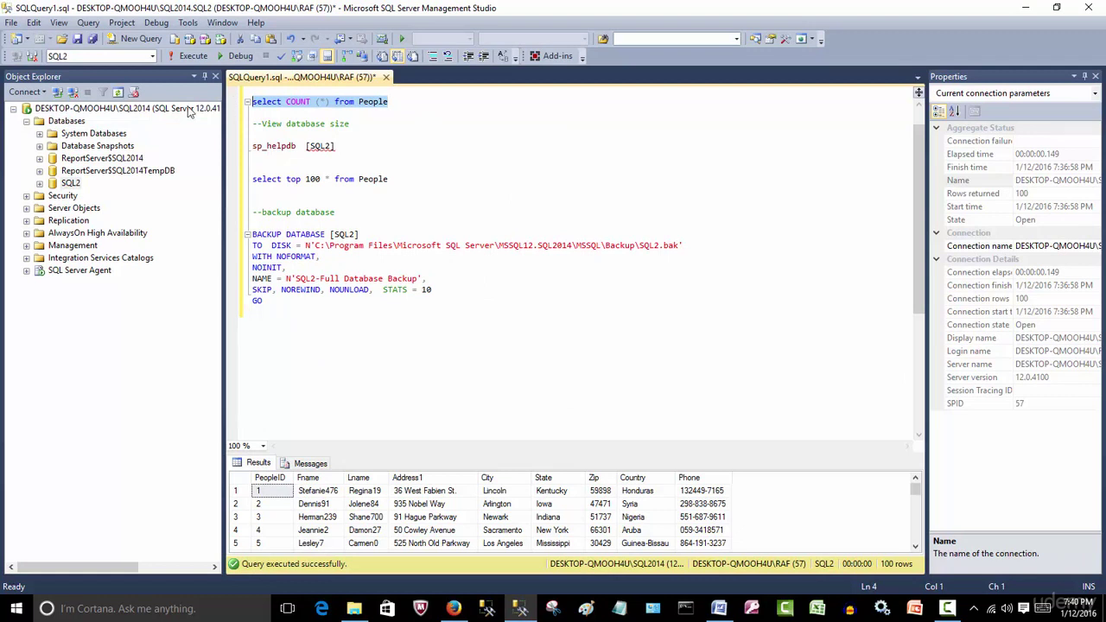
pyautogui.click(40, 184)
pyautogui.click(53, 209)
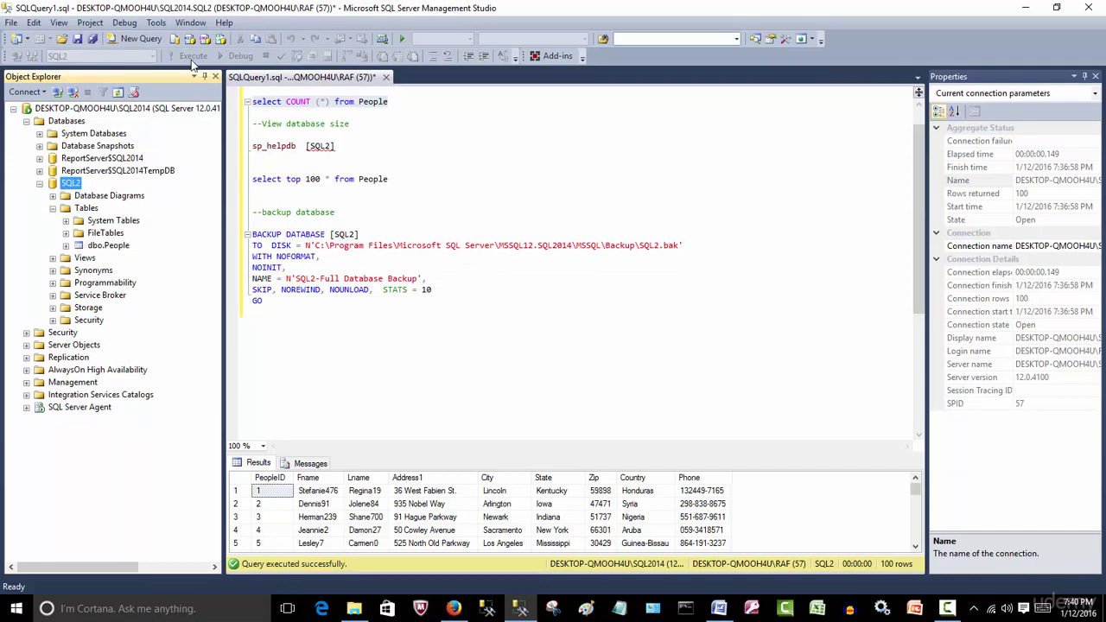
pyautogui.click(409, 114)
pyautogui.hotkey('shift', 'Up')
pyautogui.hotkey('shift', 'Up')
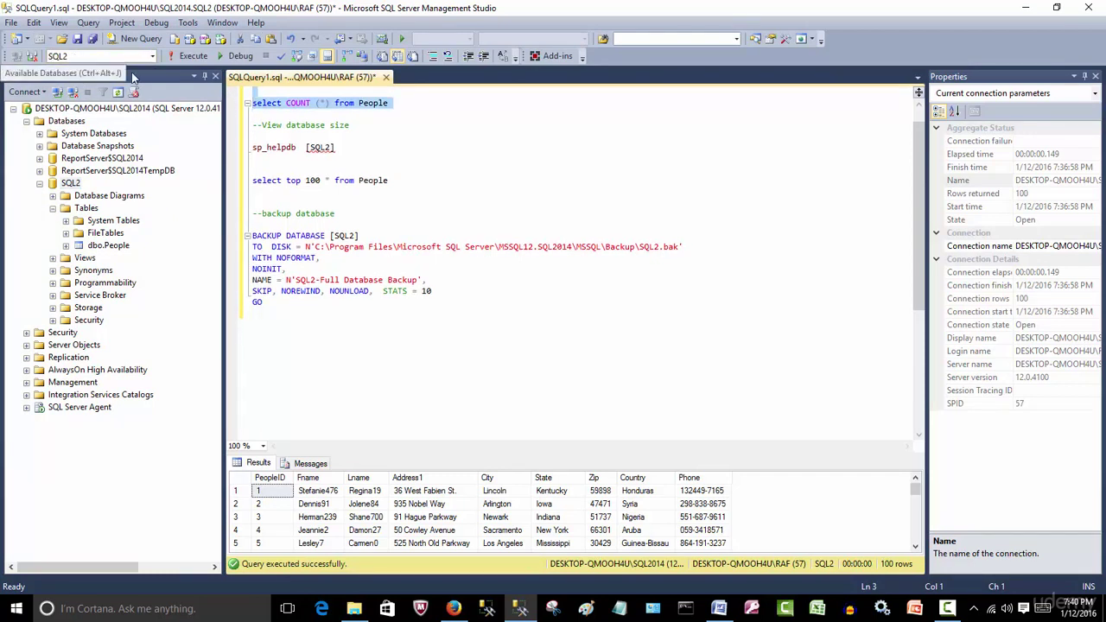
pyautogui.click(198, 60)
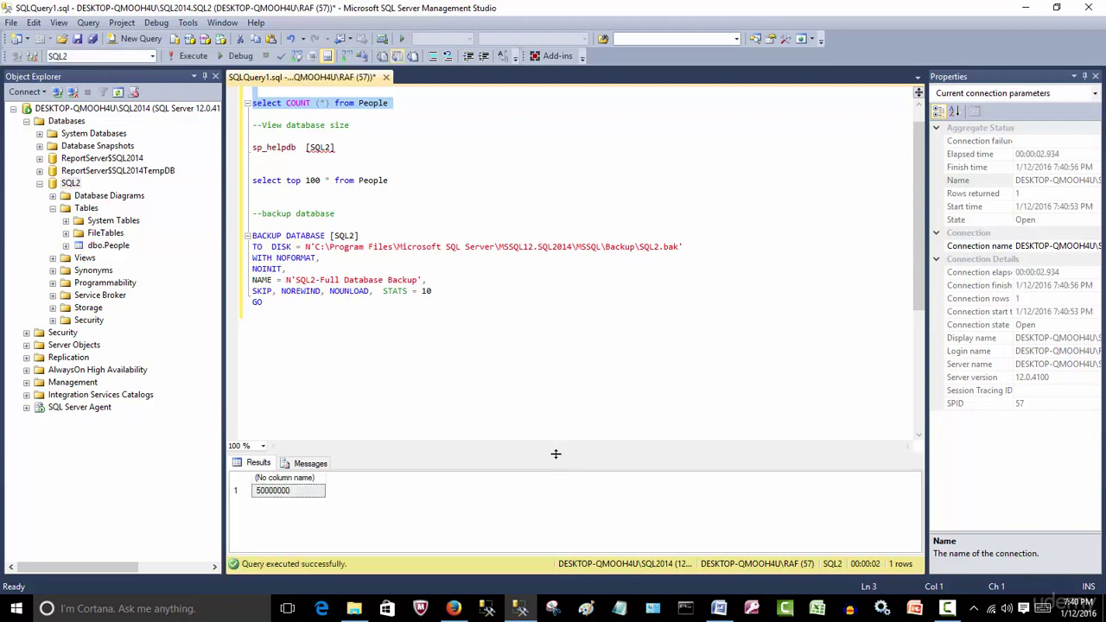
pyautogui.moveTo(553, 452); pyautogui.dragTo(551, 355)
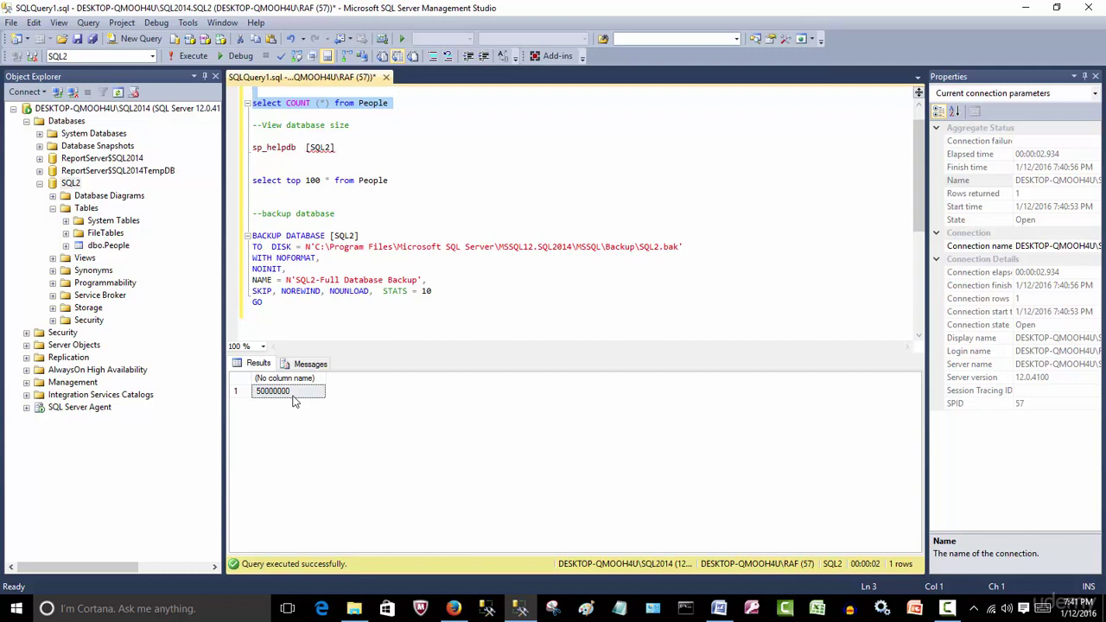
# Step: Execute only the sp_helpdb [SQL2] statement to view the database size
pyautogui.click(358, 161)
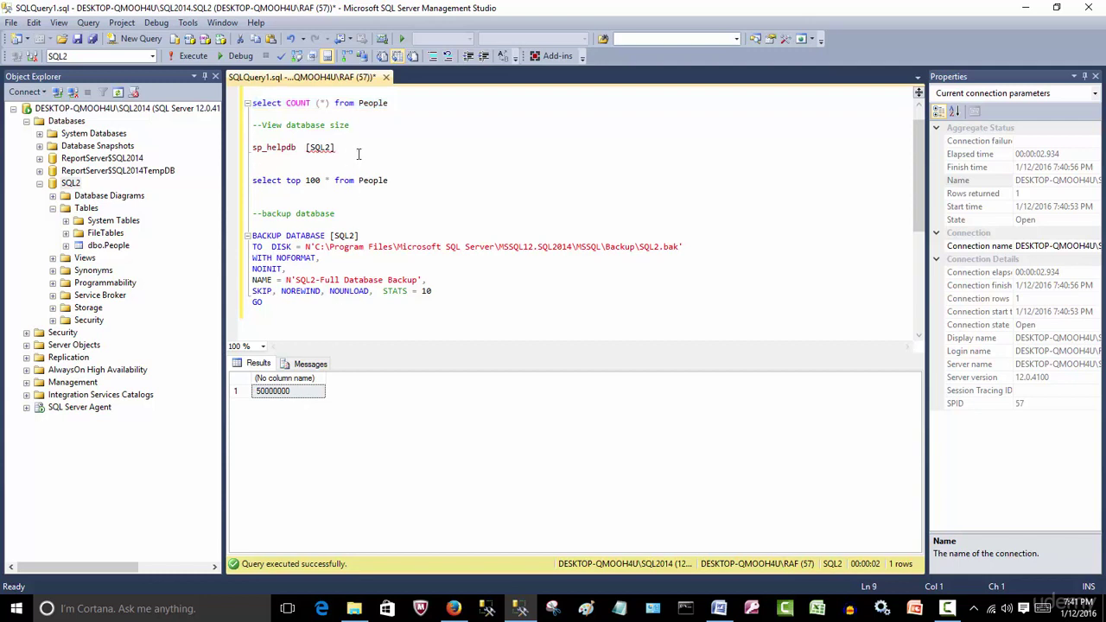
pyautogui.moveTo(358, 154); pyautogui.dragTo(200, 148)
pyautogui.press('F5')
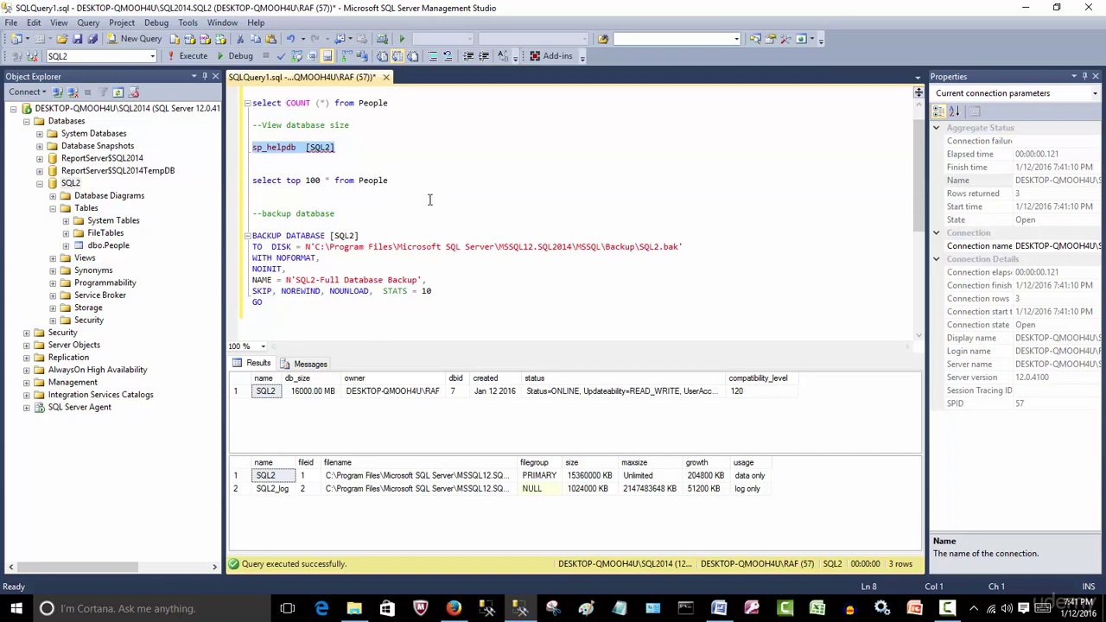
# Step: Execute only the select top 100 query on People and inspect the Country and State values in the results
pyautogui.moveTo(394, 181); pyautogui.dragTo(211, 179)
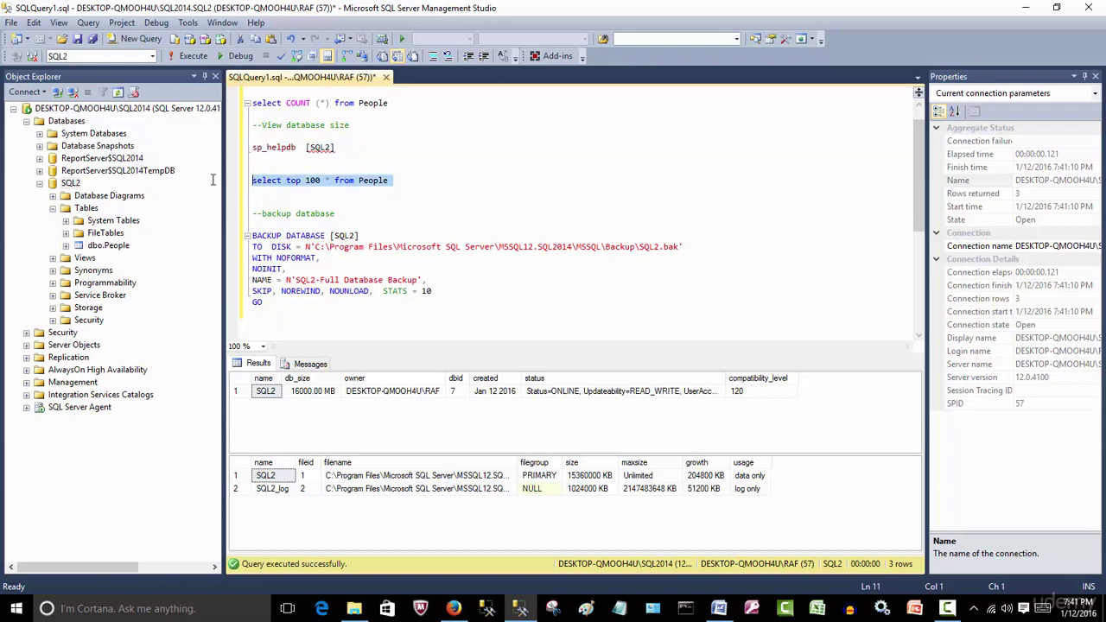
pyautogui.click(191, 57)
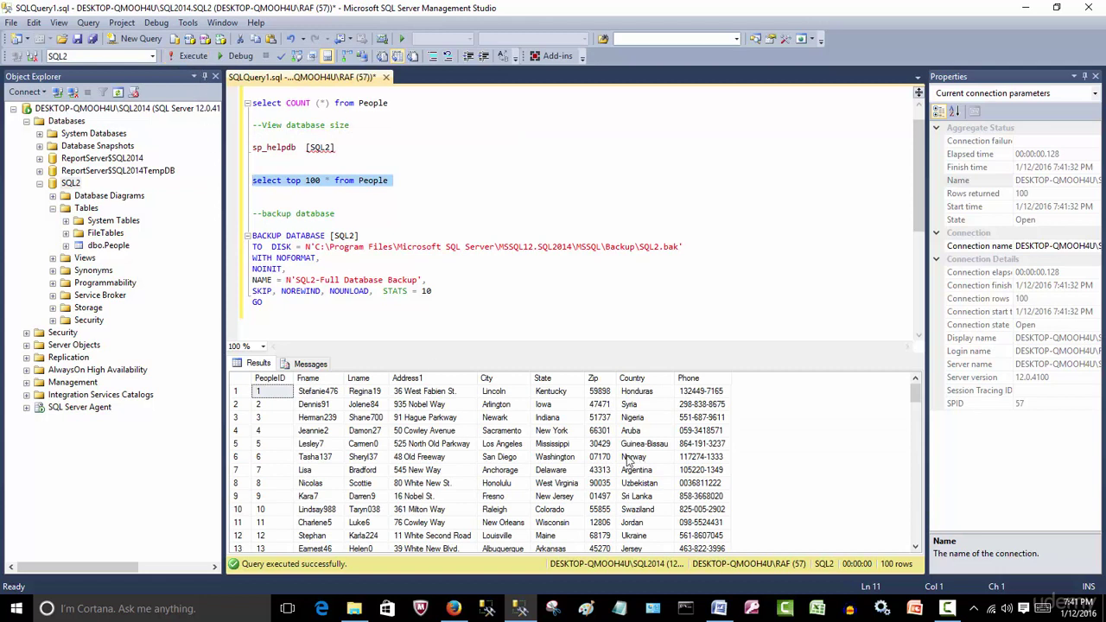
pyautogui.click(640, 396)
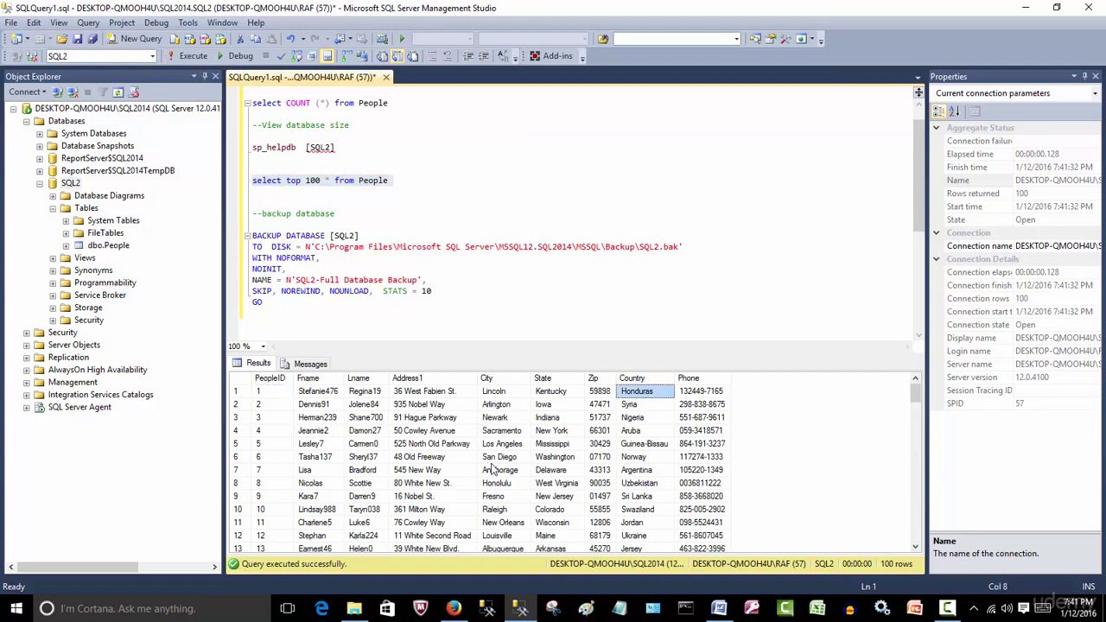
pyautogui.click(580, 484)
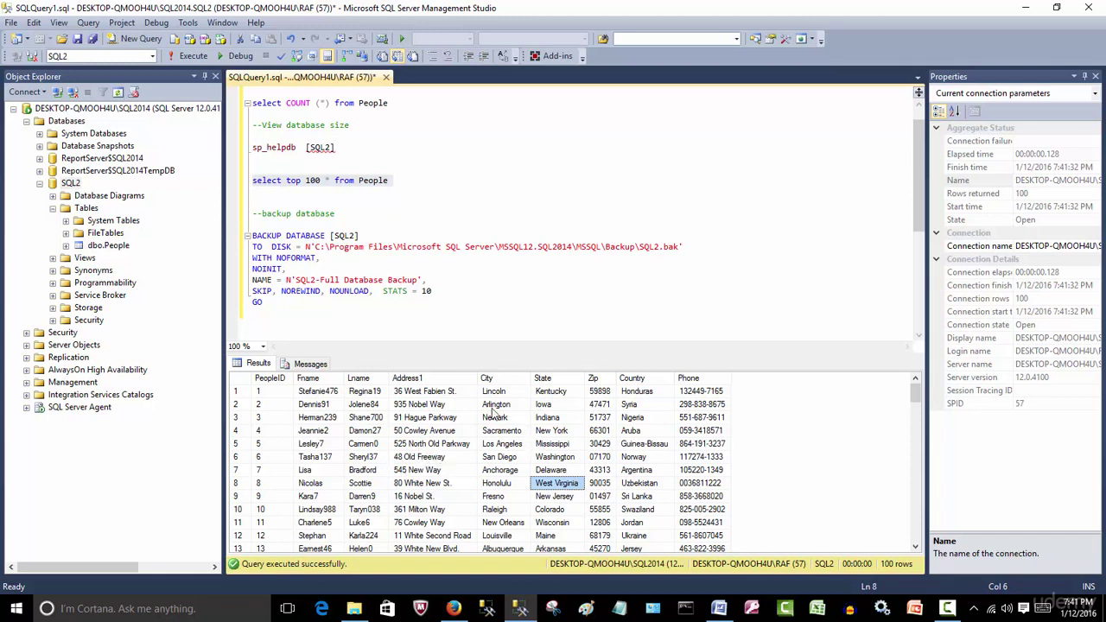
# Step: Inspect a Country value in the People results and collapse the SQL2 database node in the object tree
pyautogui.click(651, 472)
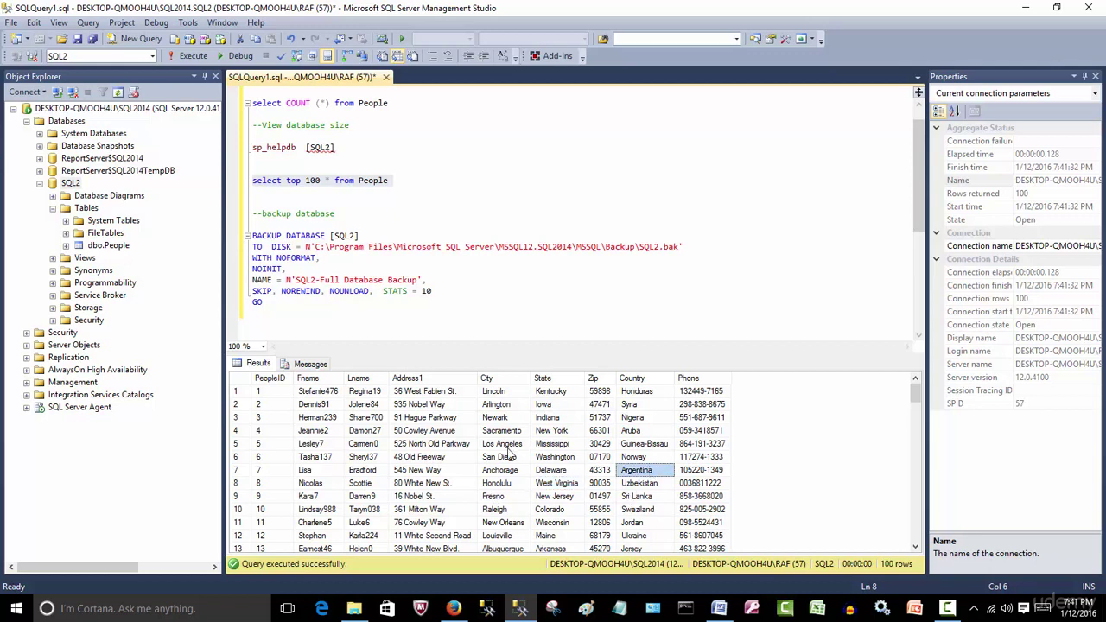
pyautogui.click(445, 317)
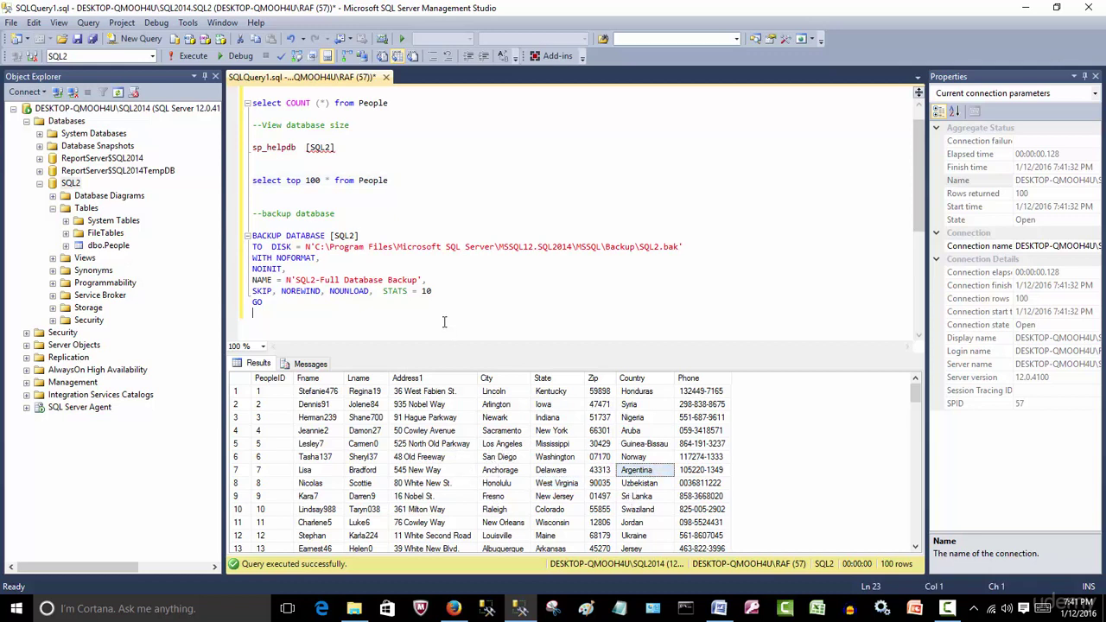
pyautogui.click(53, 208)
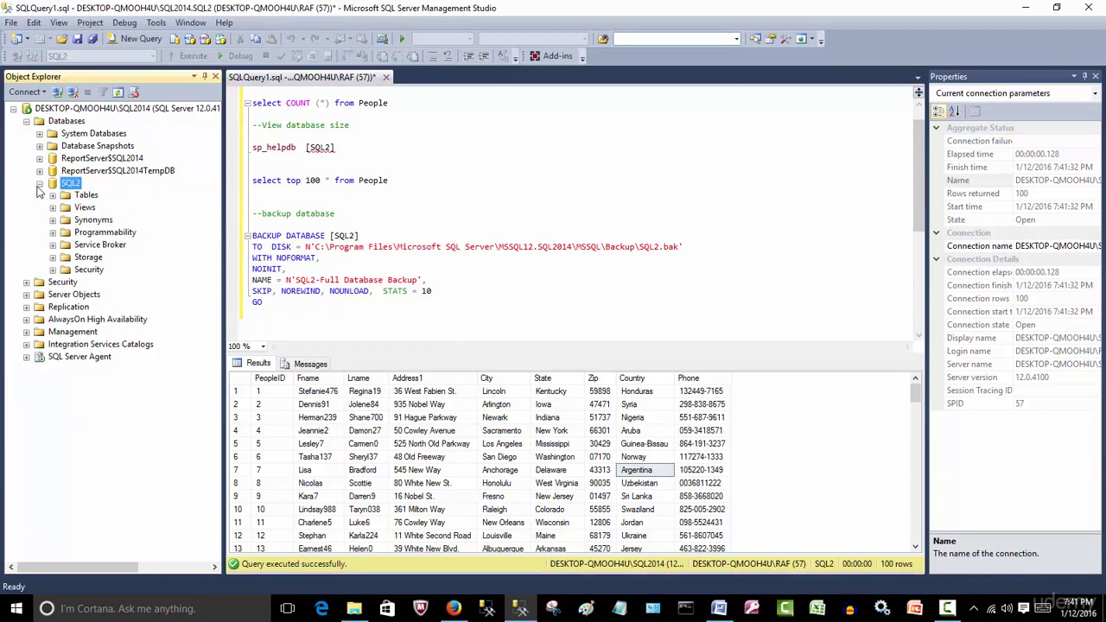
pyautogui.click(39, 183)
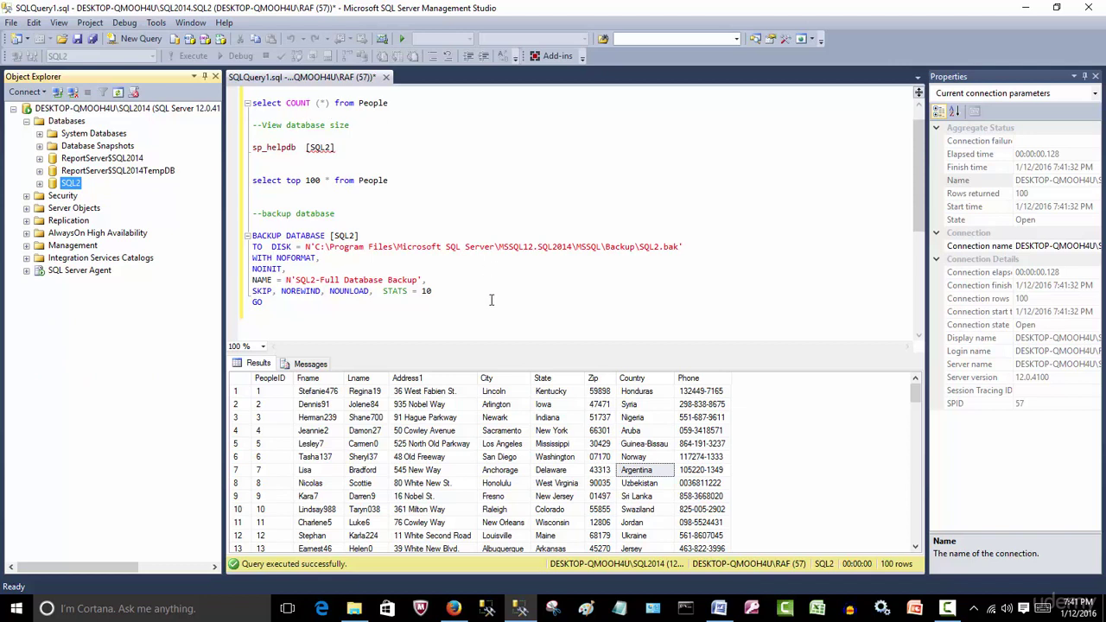
pyautogui.click(71, 186)
# Step: Script the full disk backup of SQL2 from the Back Up Database dialog, cancel the dialog, and close the generated query
pyautogui.click(282, 298)
pyautogui.moveTo(282, 298); pyautogui.dragTo(209, 235)
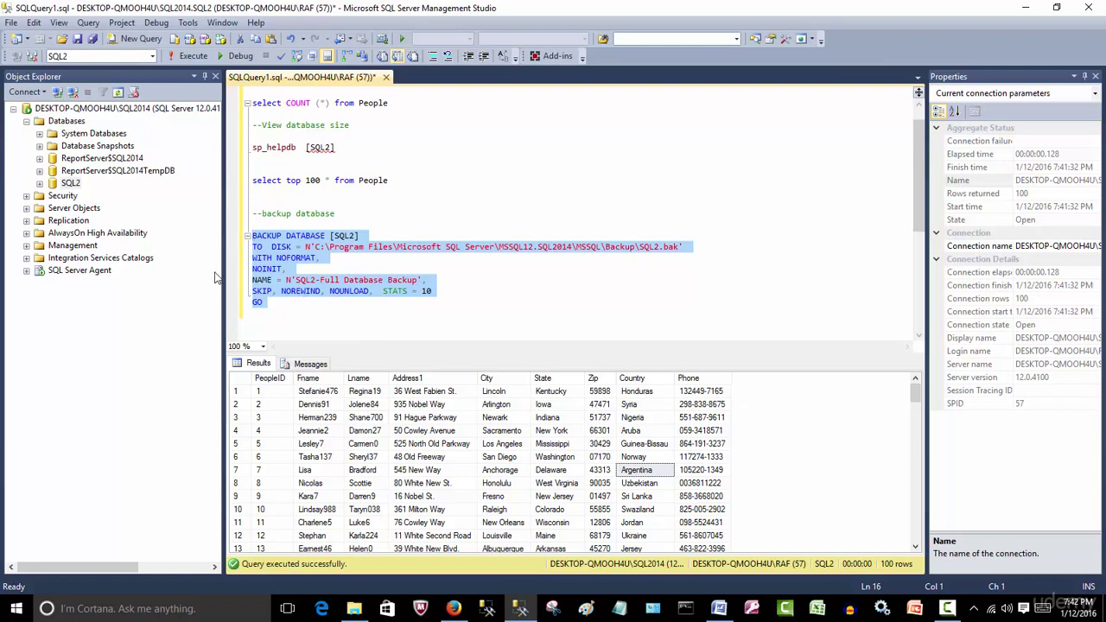
pyautogui.rightClick(71, 183)
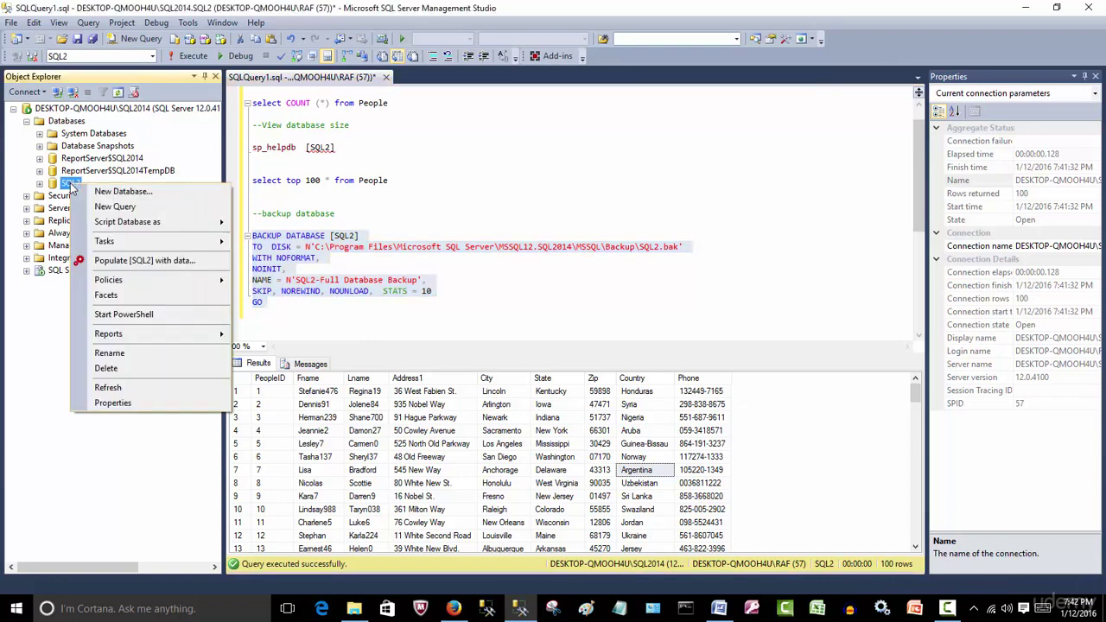
pyautogui.moveTo(142, 244)
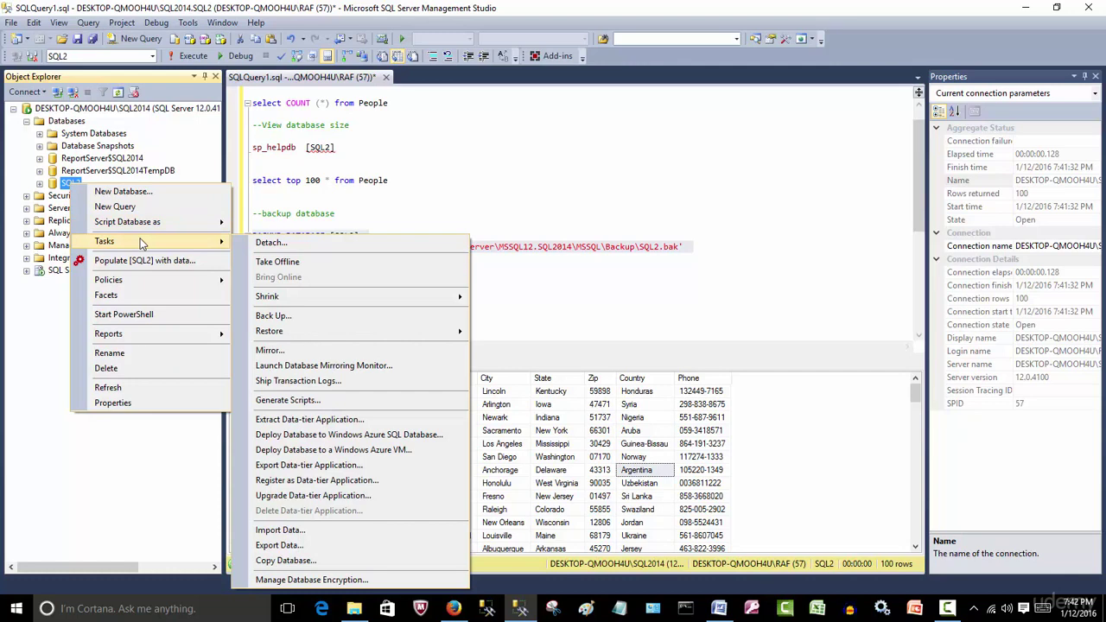
pyautogui.click(273, 316)
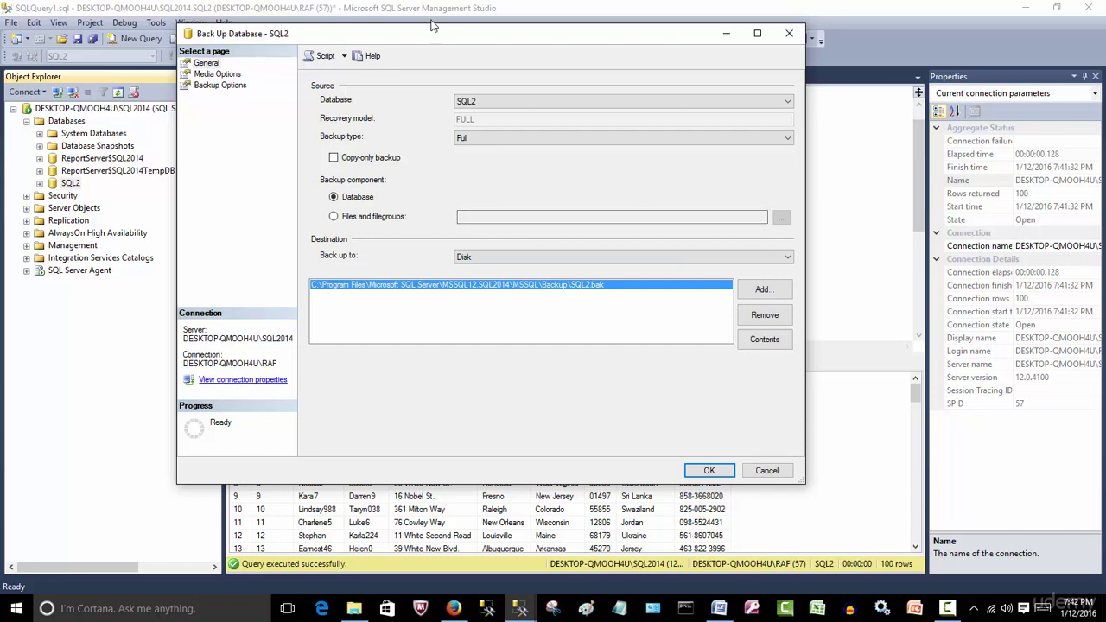
pyautogui.moveTo(435, 32); pyautogui.dragTo(484, 135)
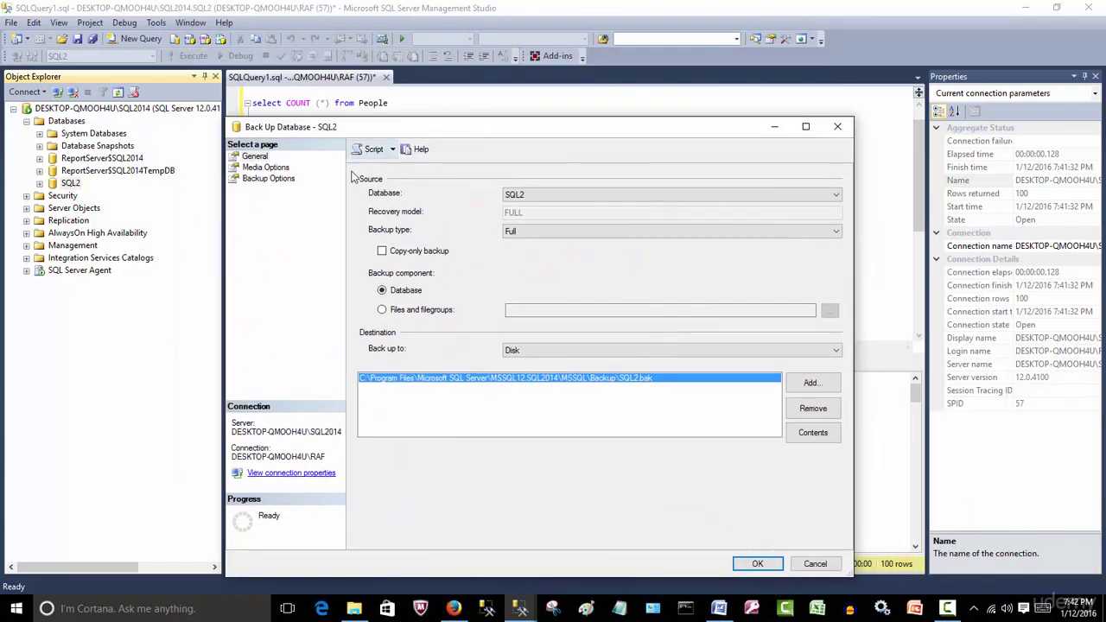
pyautogui.click(372, 151)
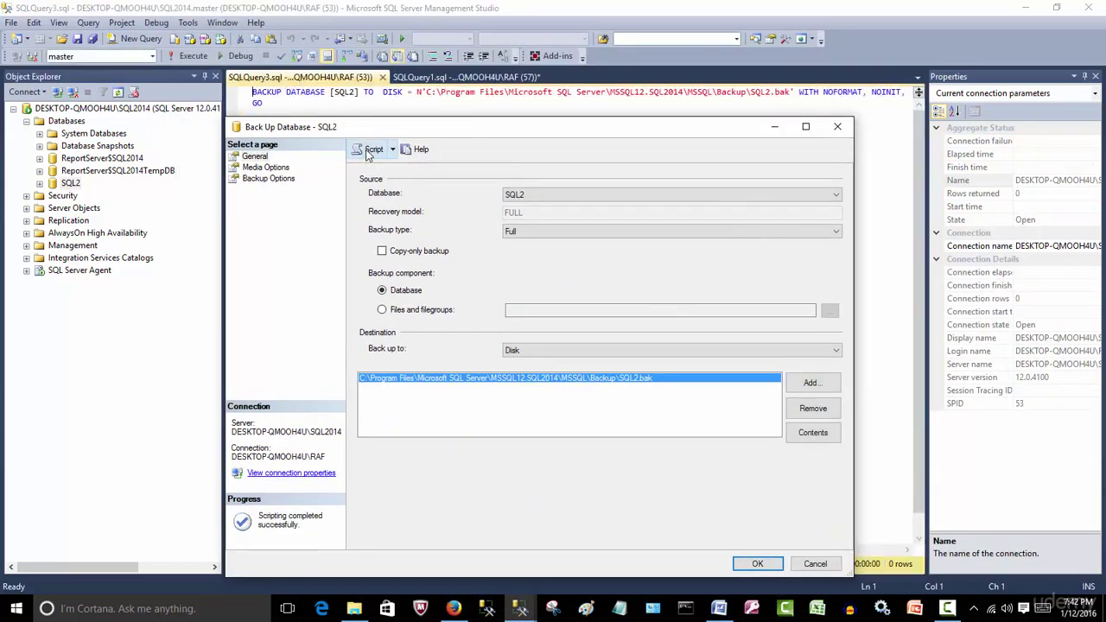
pyautogui.click(814, 564)
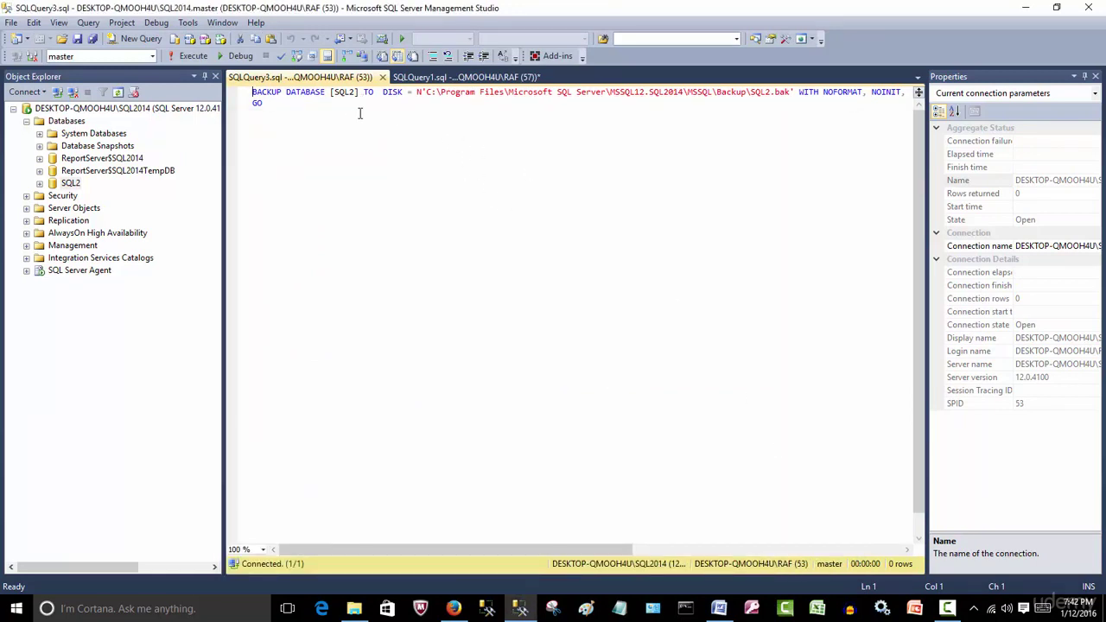
pyautogui.click(383, 77)
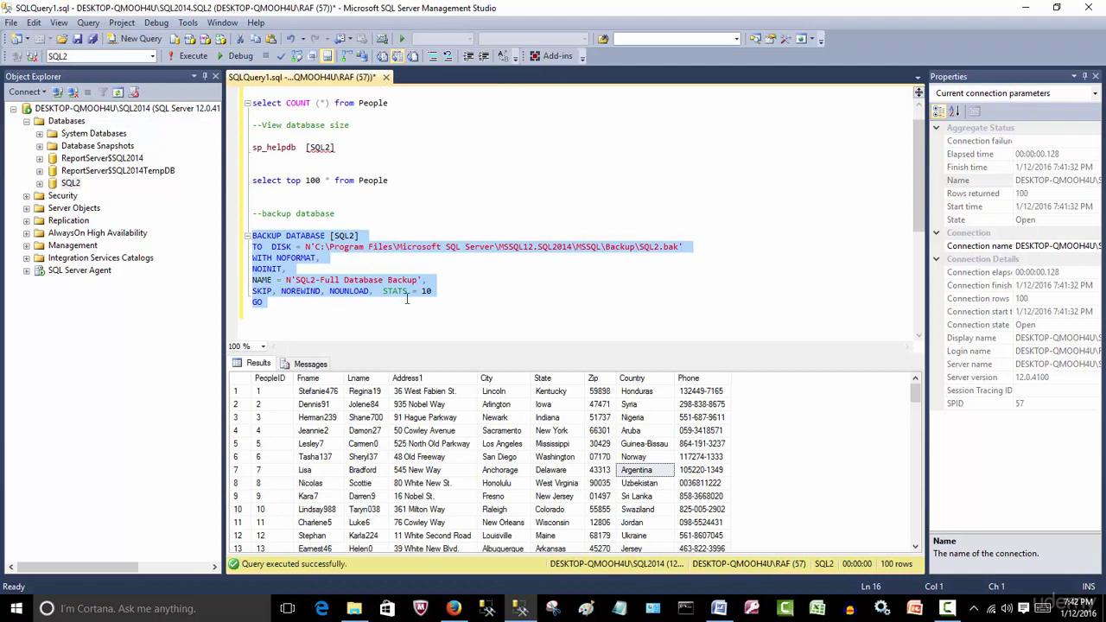
# Step: Execute only the BACKUP DATABASE [SQL2] script, through GO, to write the full backup to SQL2.bak
pyautogui.click(381, 317)
pyautogui.moveTo(335, 313); pyautogui.dragTo(197, 234)
pyautogui.click(194, 57)
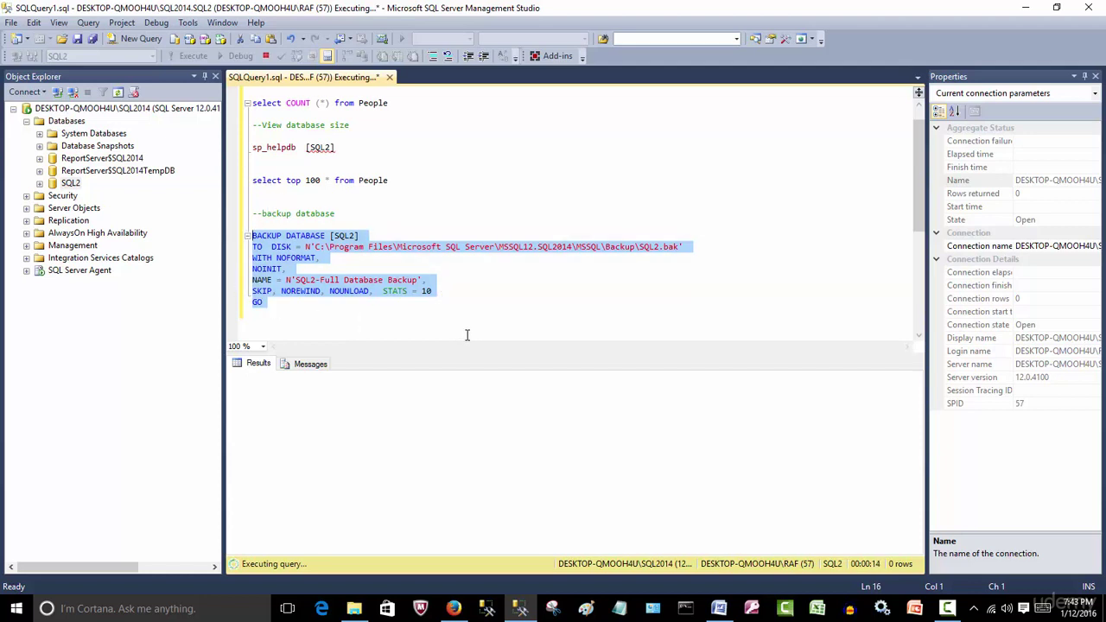
# Step: Follow the backup progress in the query messages and highlight the STATS = 10 option in the script
pyautogui.click(329, 317)
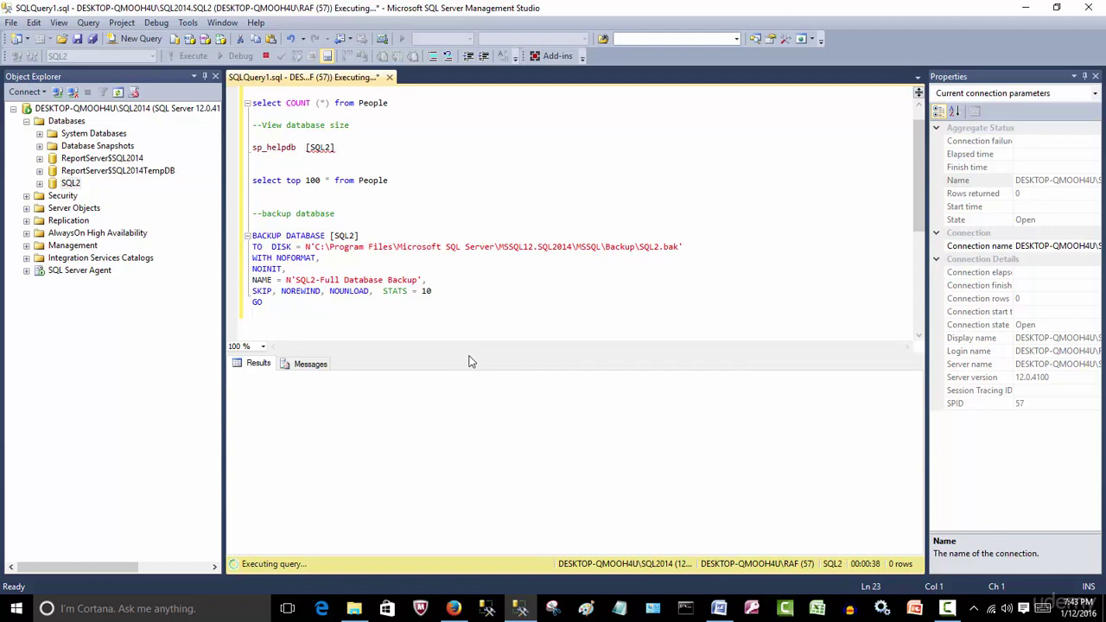
pyautogui.click(310, 363)
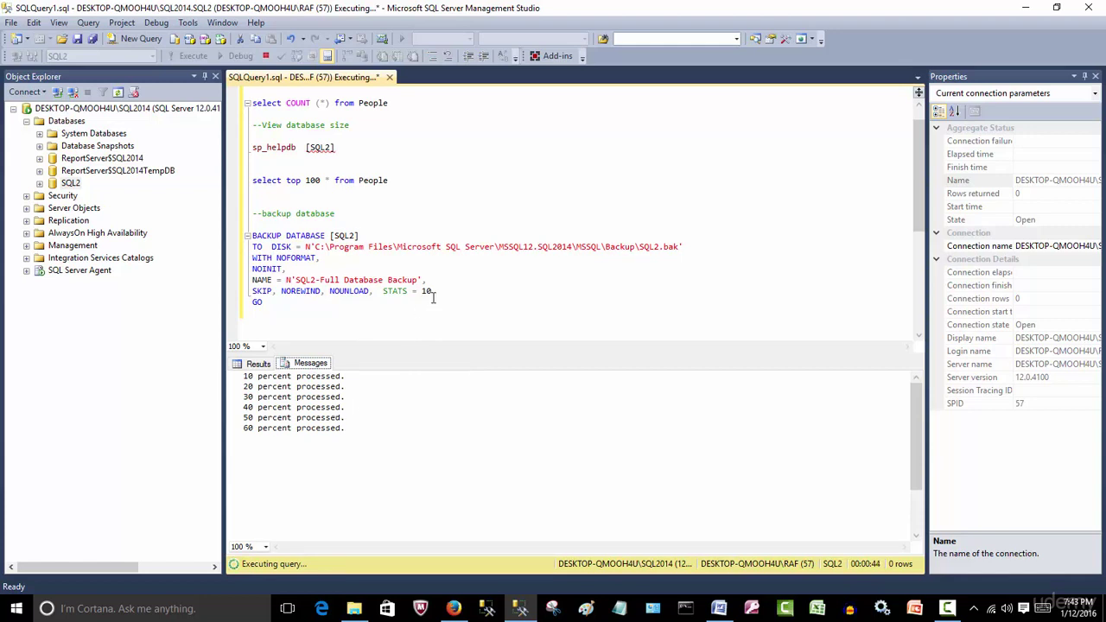
pyautogui.moveTo(432, 291); pyautogui.dragTo(384, 293)
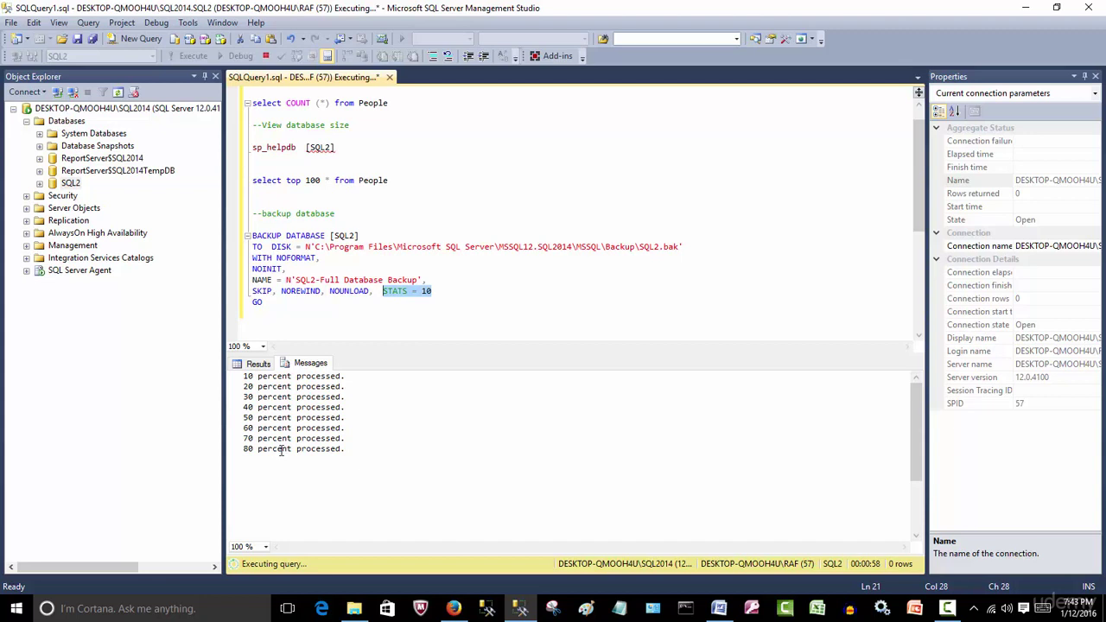
pyautogui.click(269, 320)
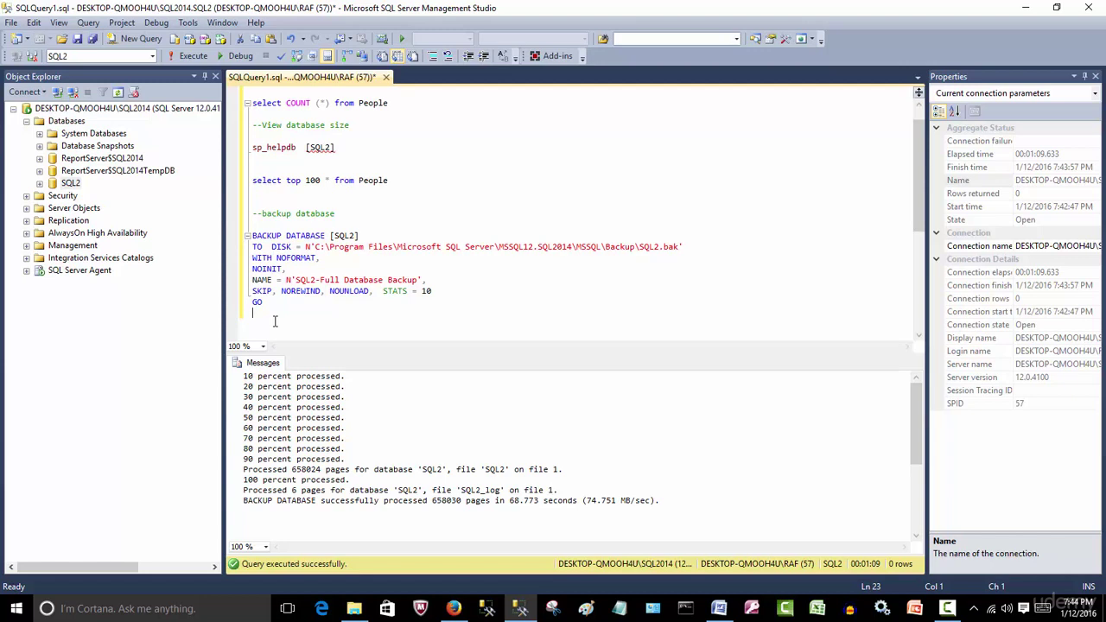
pyautogui.click(947, 610)
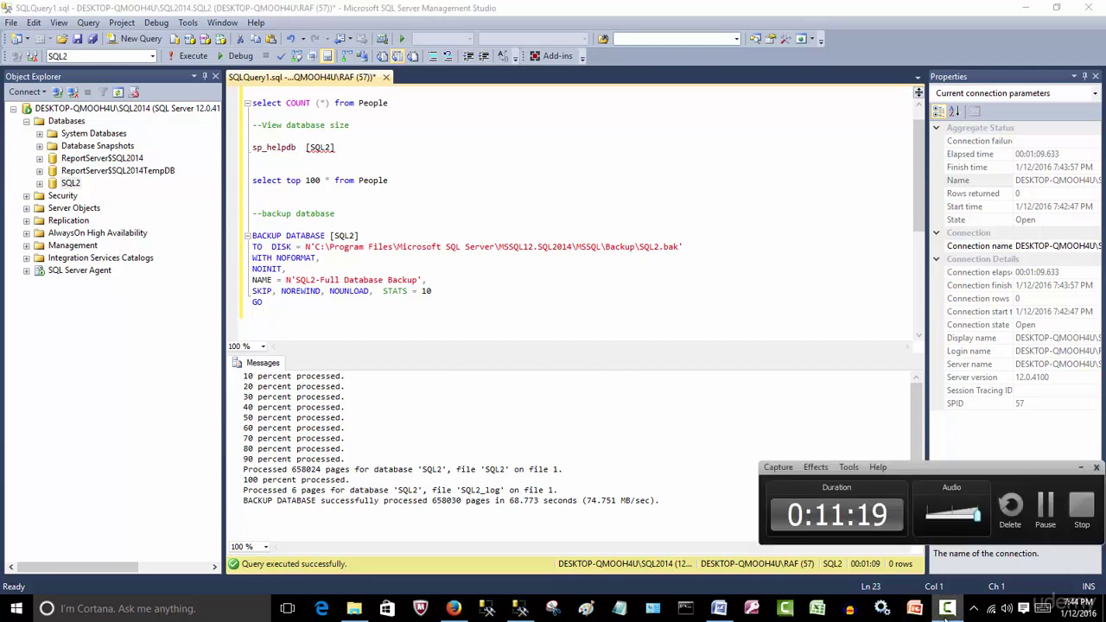